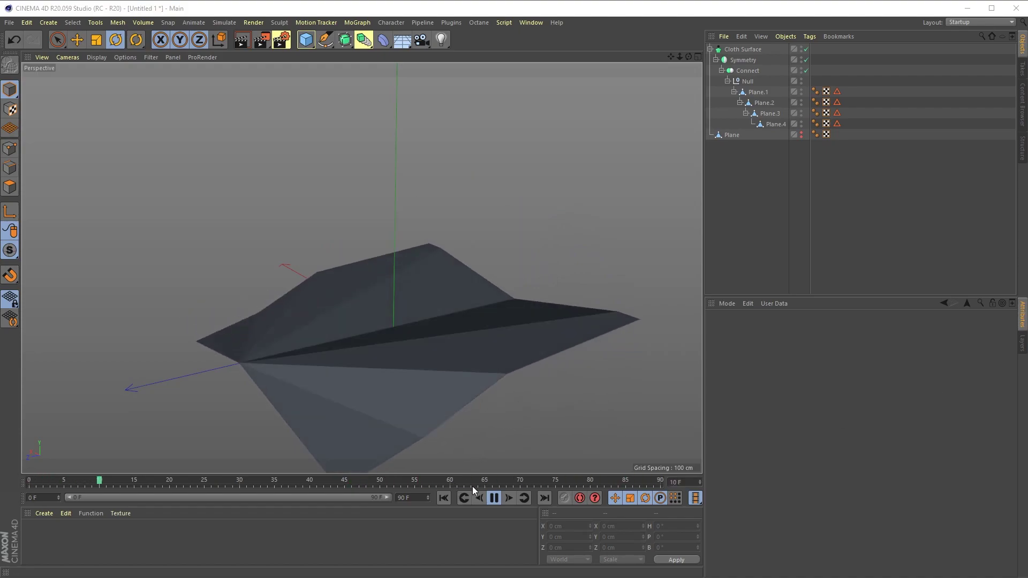
Stop the paper-plane fold animation so it holds at frame 54
left_click(493, 498)
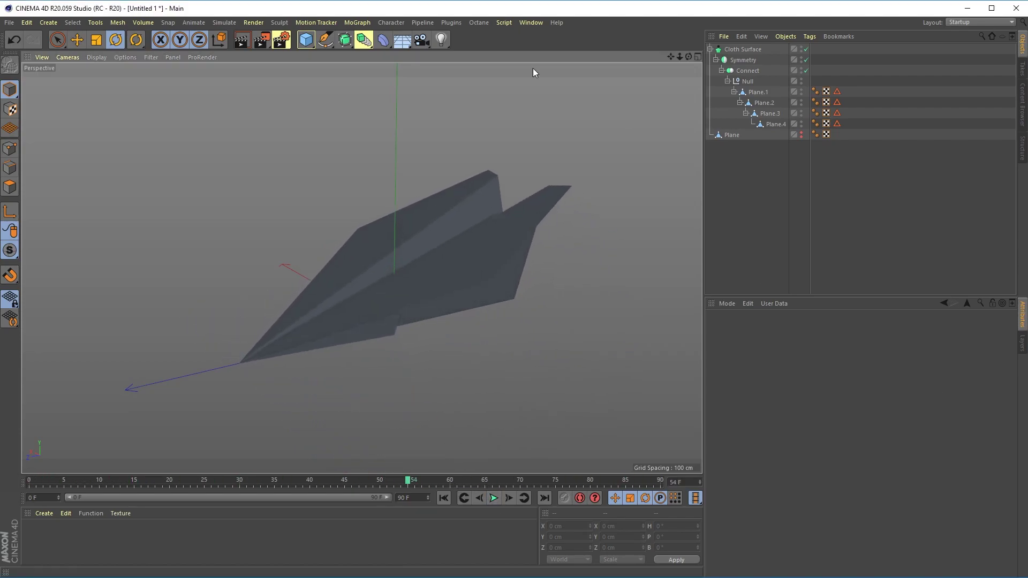
Start a new empty scene, add a Plane primitive, and view it from above
left_click(12, 24)
left_click(22, 38)
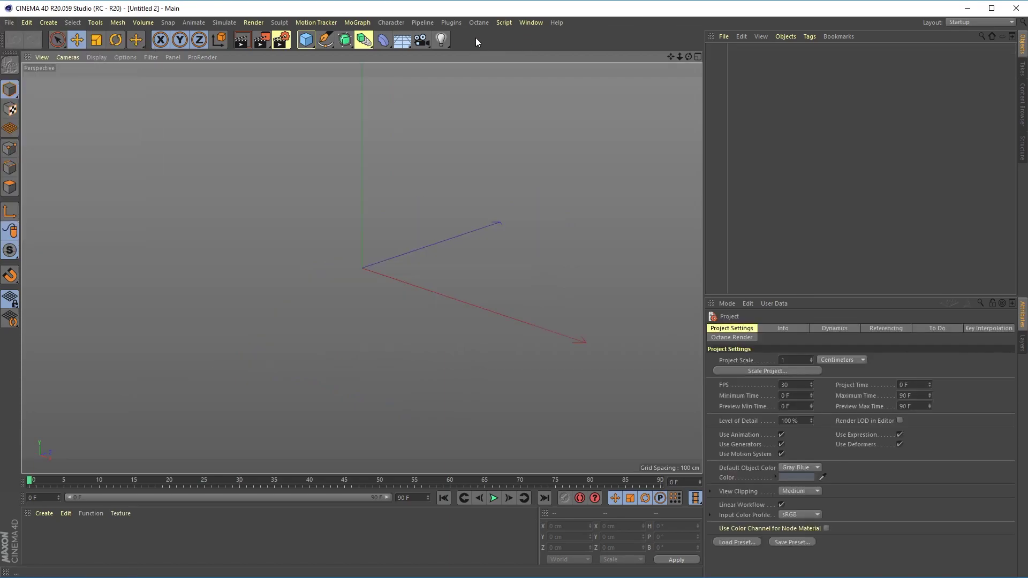
left_click(309, 40)
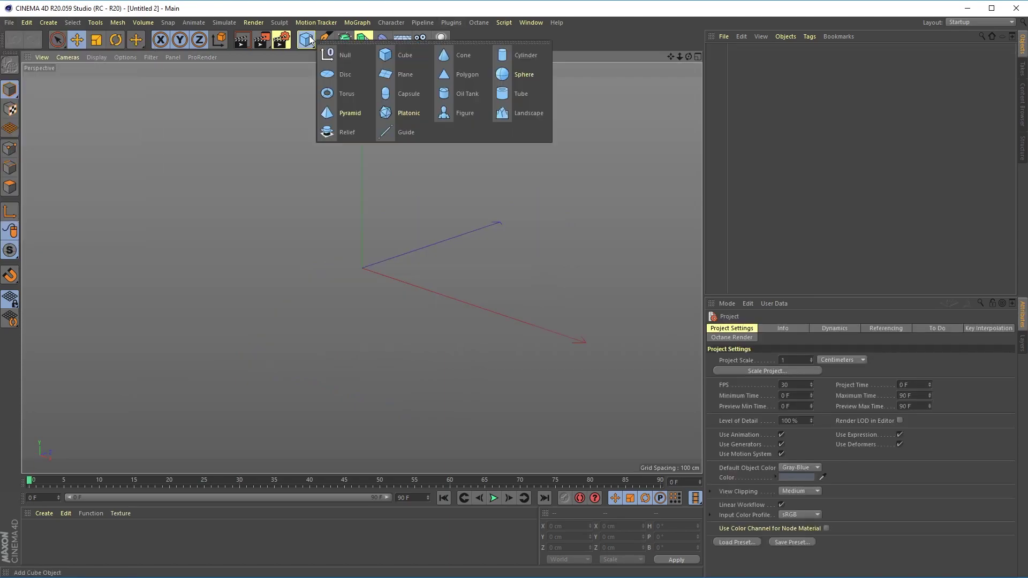
left_click(402, 73)
left_click_drag(688, 57, 456, 220)
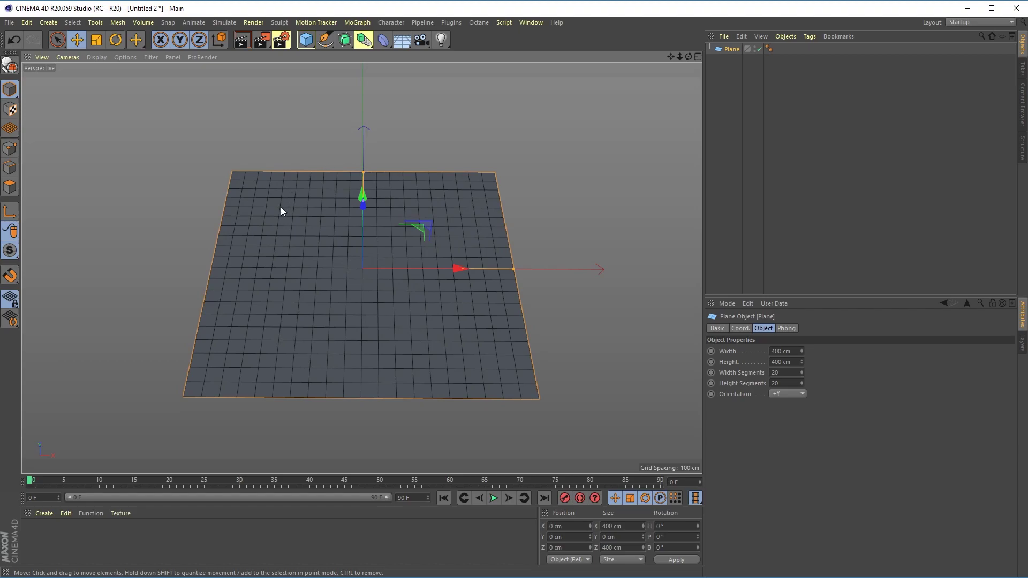
Give the plane 2 width segments and 1 height segment
left_click(788, 372)
type("1")
key("Return")
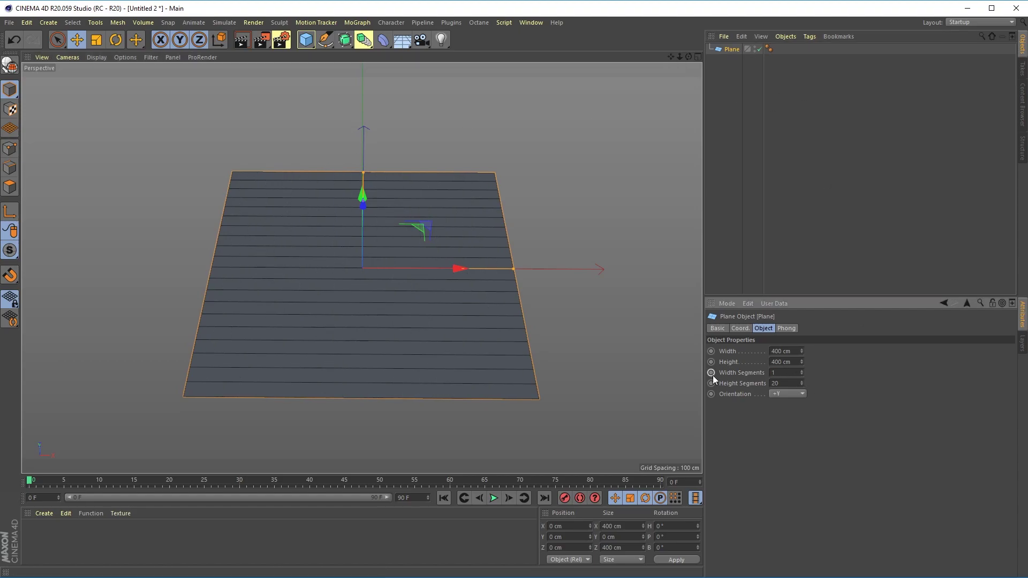
left_click(803, 373)
type("1")
key("Return")
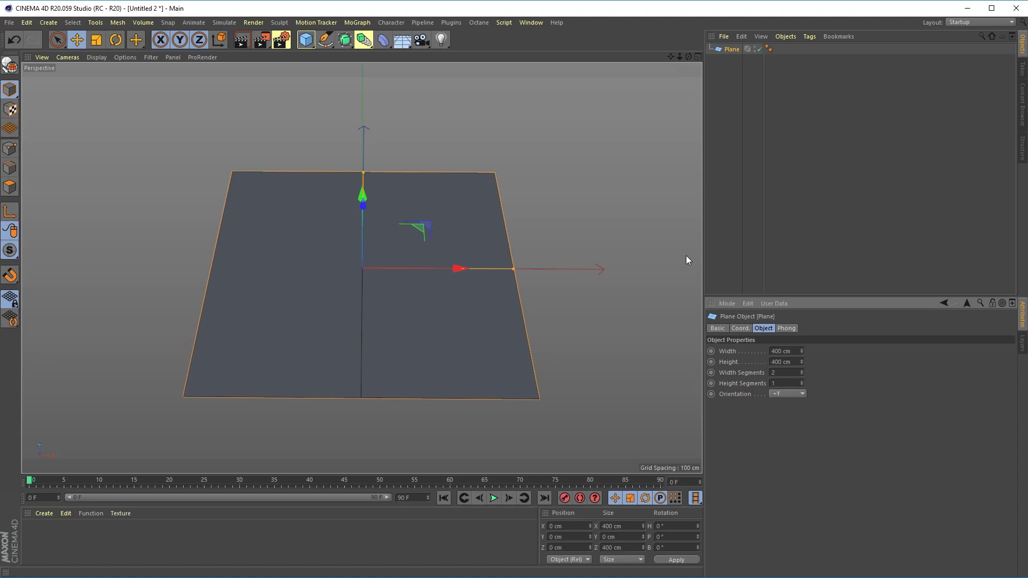
Make the plane editable and delete its top-left and bottom-left points
key("c")
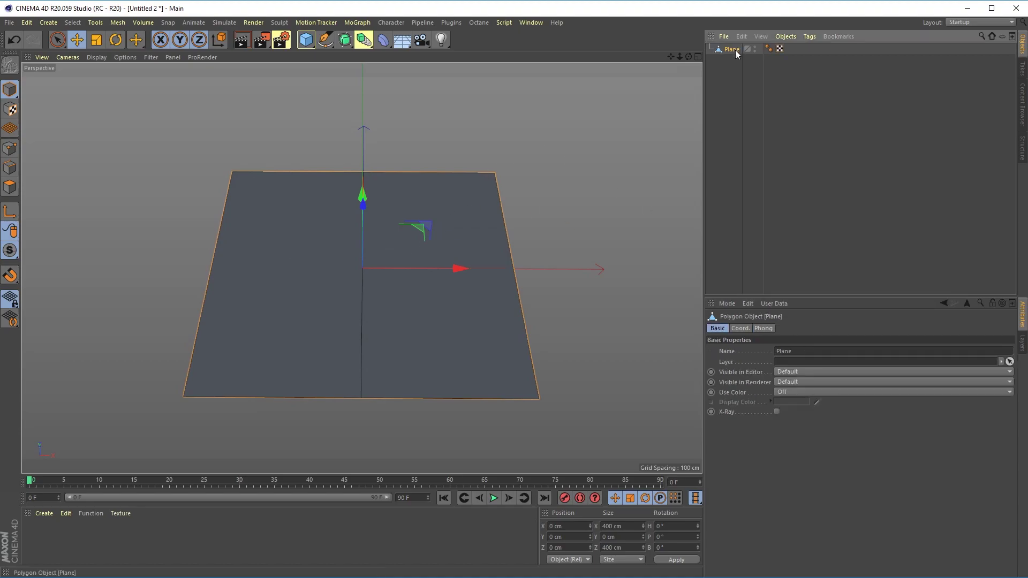
left_click(10, 149)
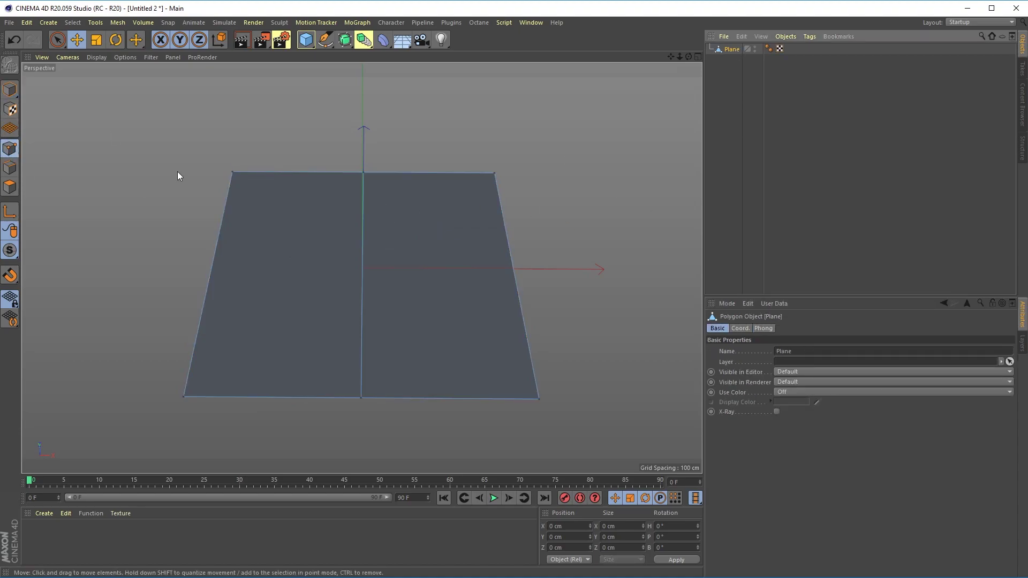
left_click(231, 173)
left_click(185, 397, "shift")
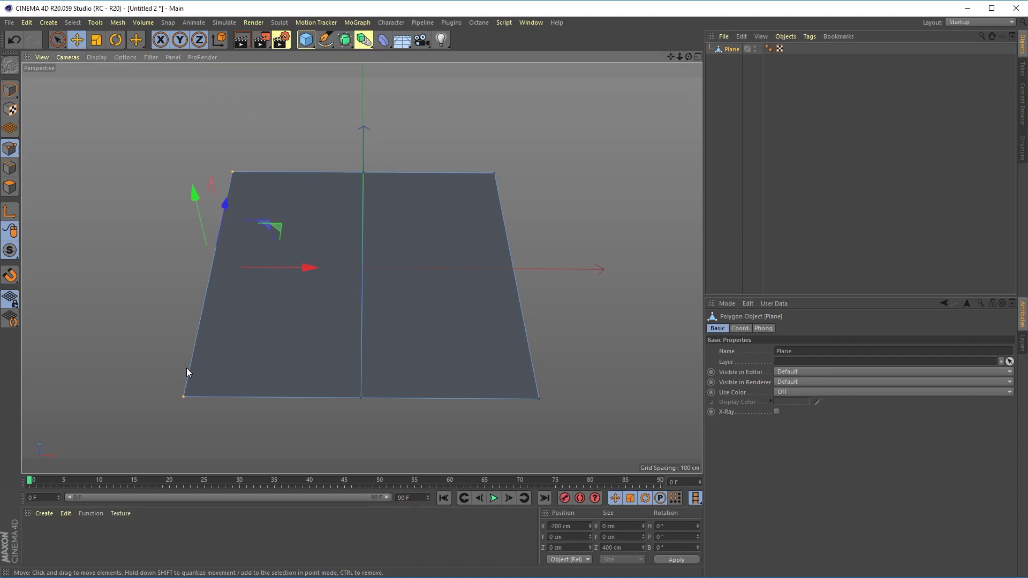
key("Delete")
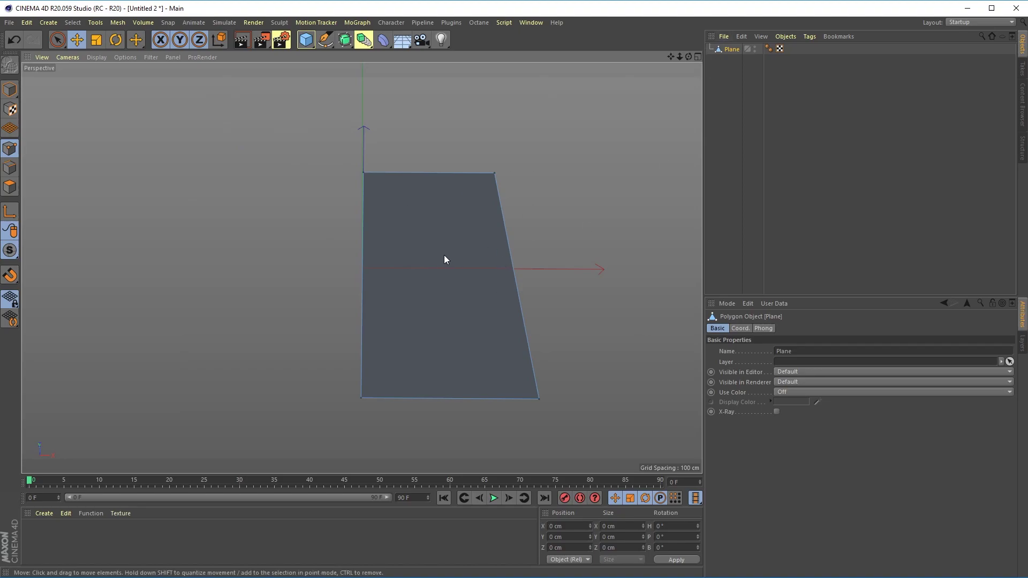
Line-cut three fold lines from the top-left corner to the right and bottom edges
key("k")
key("k")
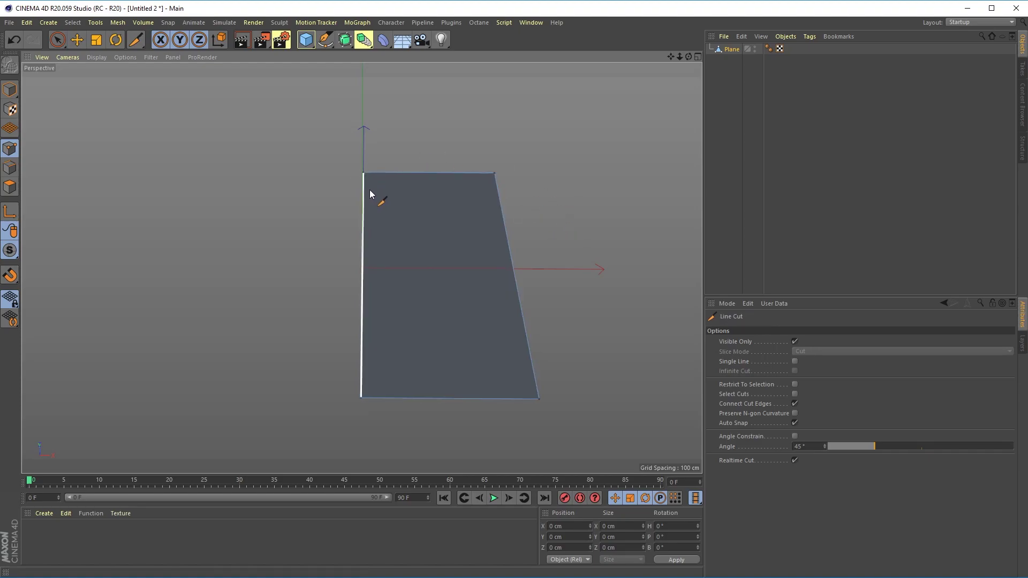
left_click(363, 173)
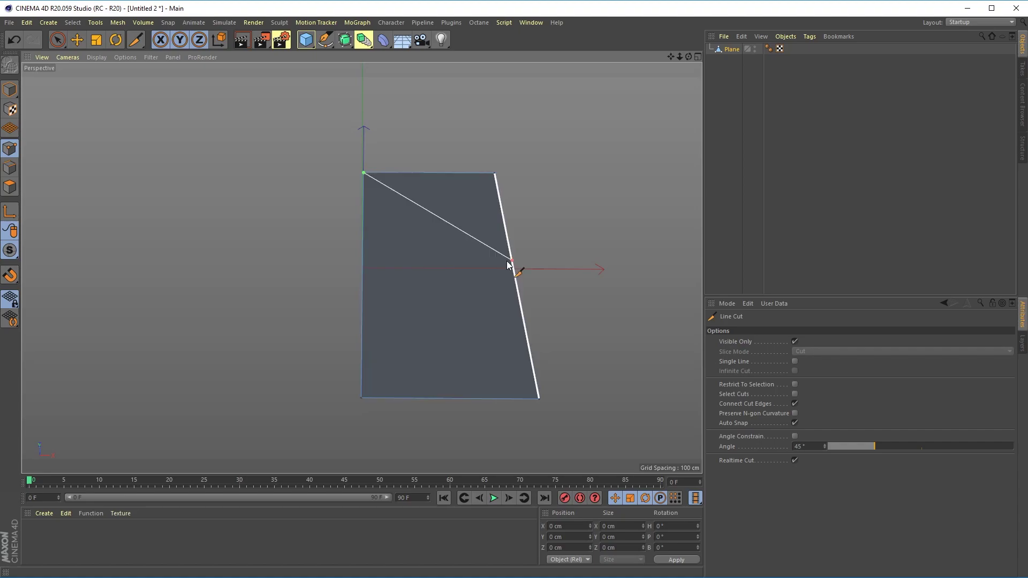
left_click(547, 291)
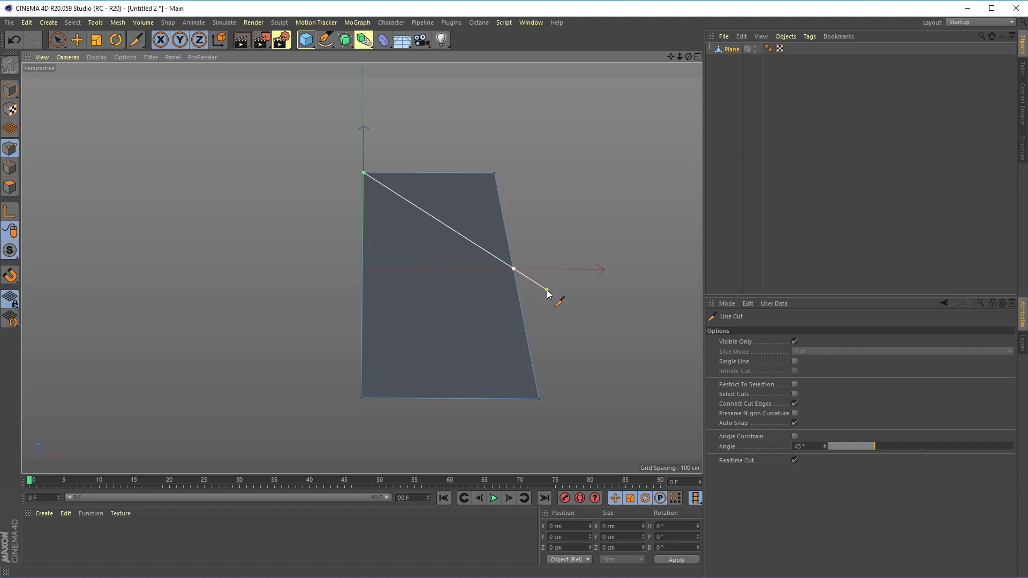
key("Escape")
left_click(364, 173)
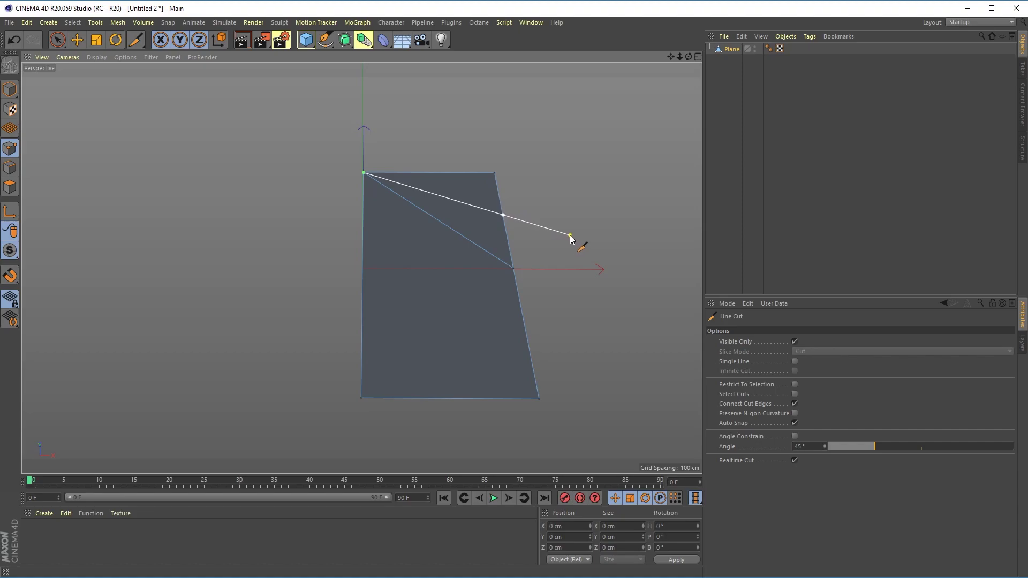
left_click(570, 236)
left_click(364, 173)
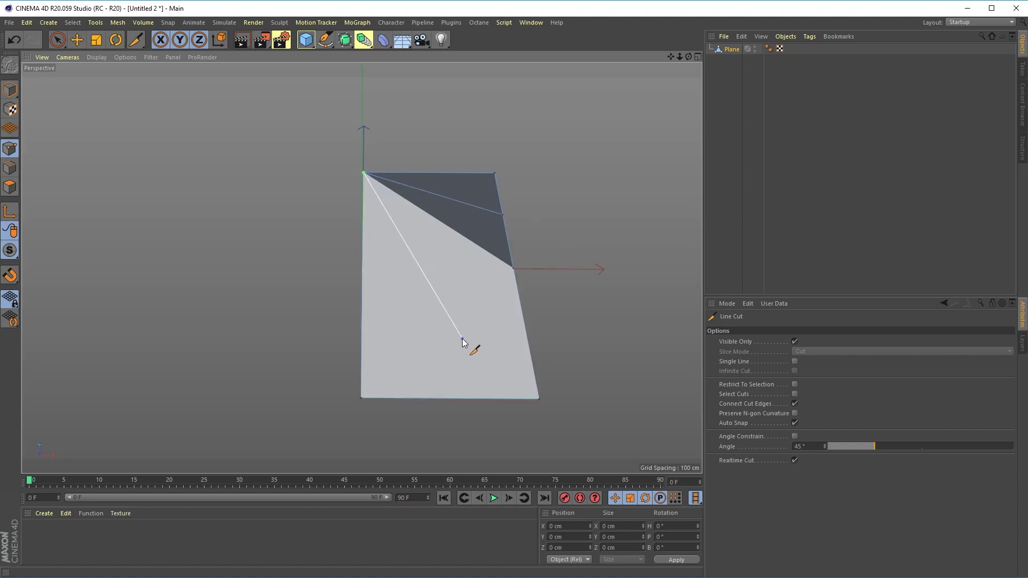
double_click(557, 469)
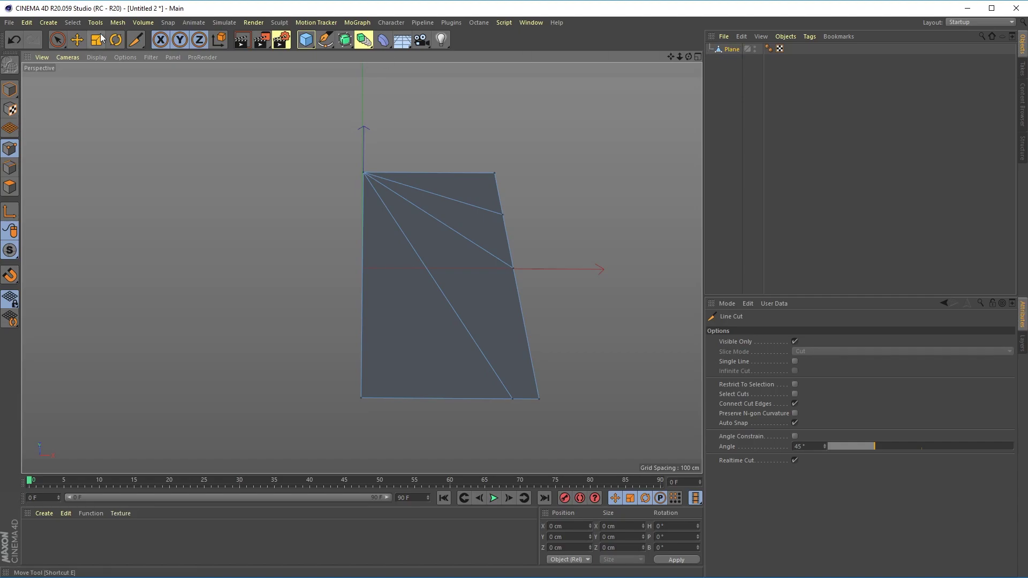
Split the lower-left triangle panel off into its own object
left_click(77, 39)
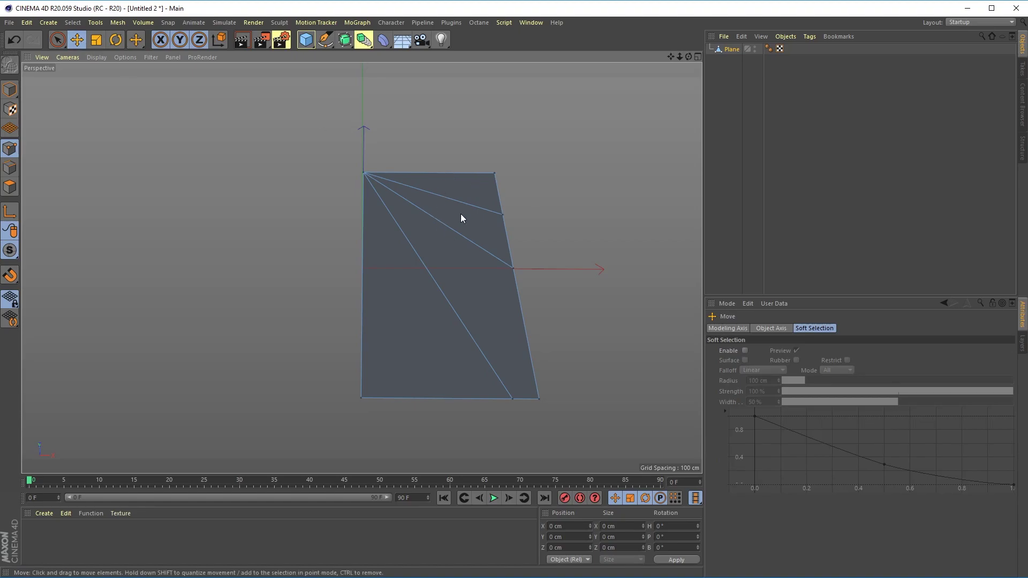
left_click(10, 187)
left_click(437, 324)
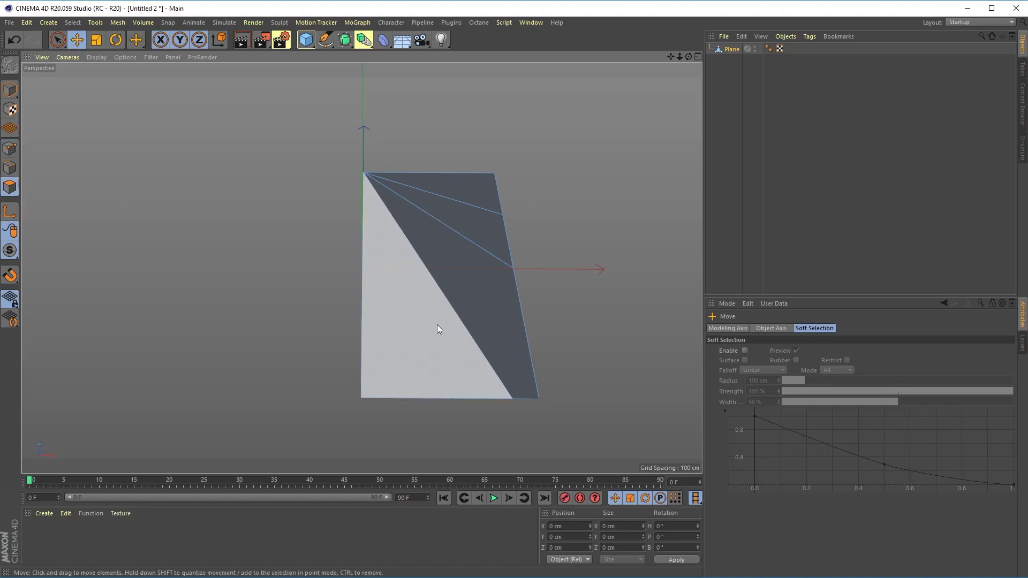
right_click(398, 298)
left_click(423, 498)
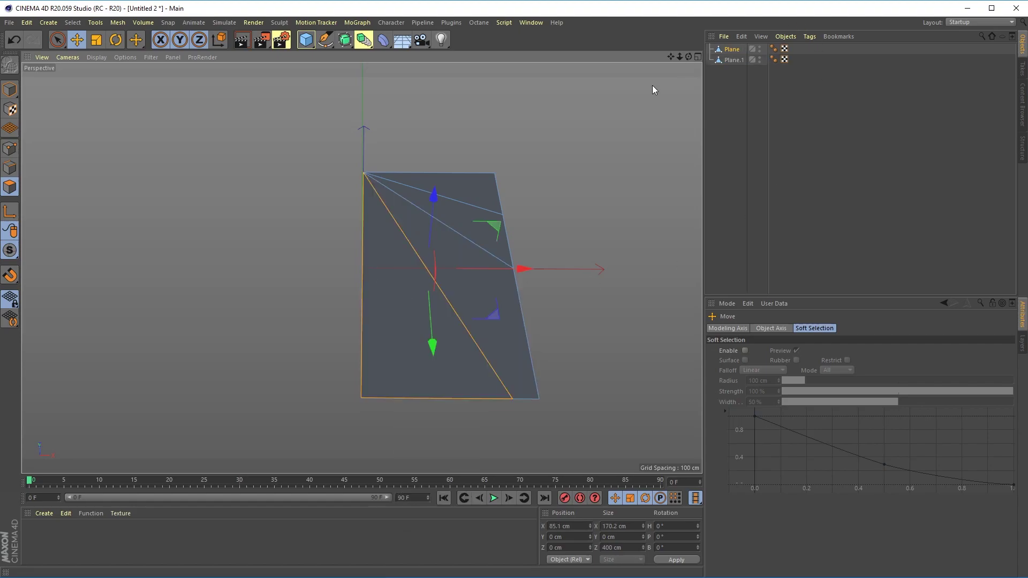
Split the remaining triangle panels into separate objects and select the pieces in the Object Manager
left_click(464, 258)
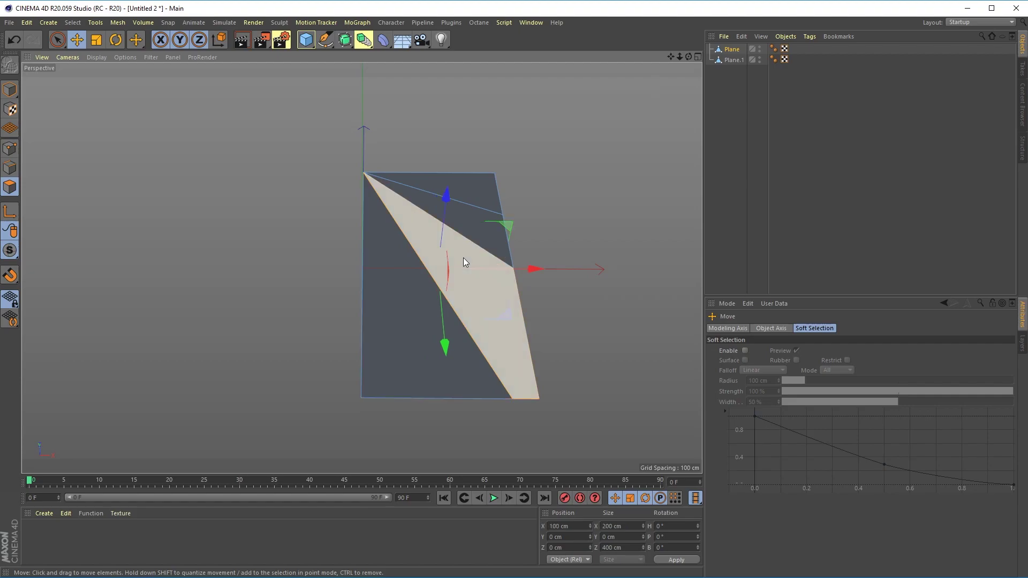
left_click(476, 217)
right_click(477, 217)
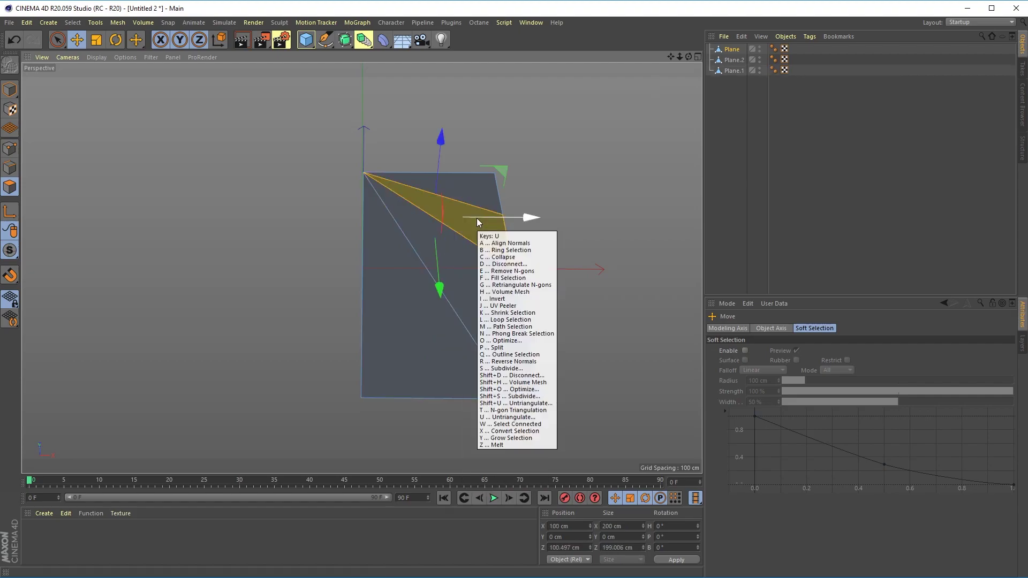
left_click(501, 423)
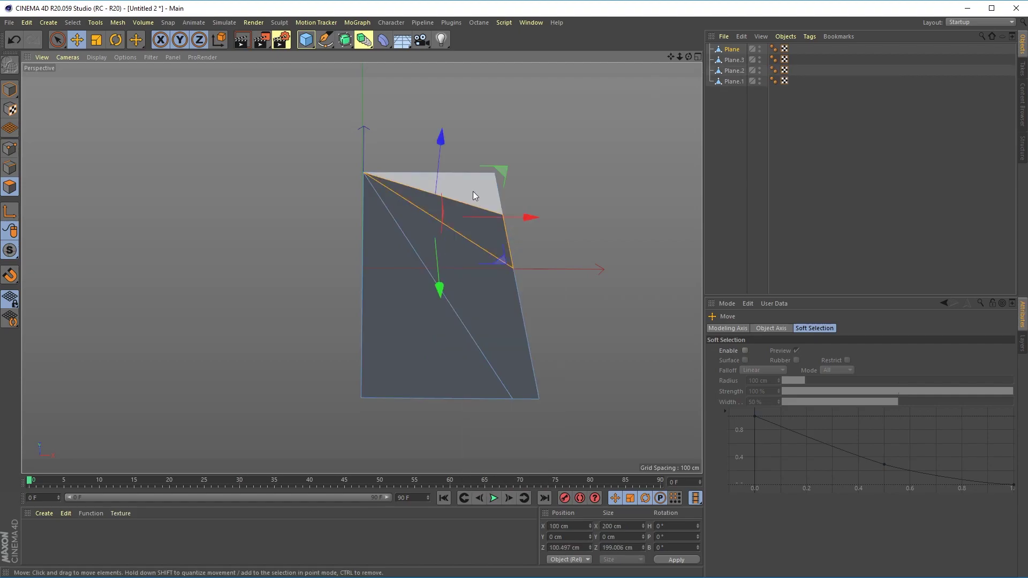
left_click(732, 49)
left_click(734, 92)
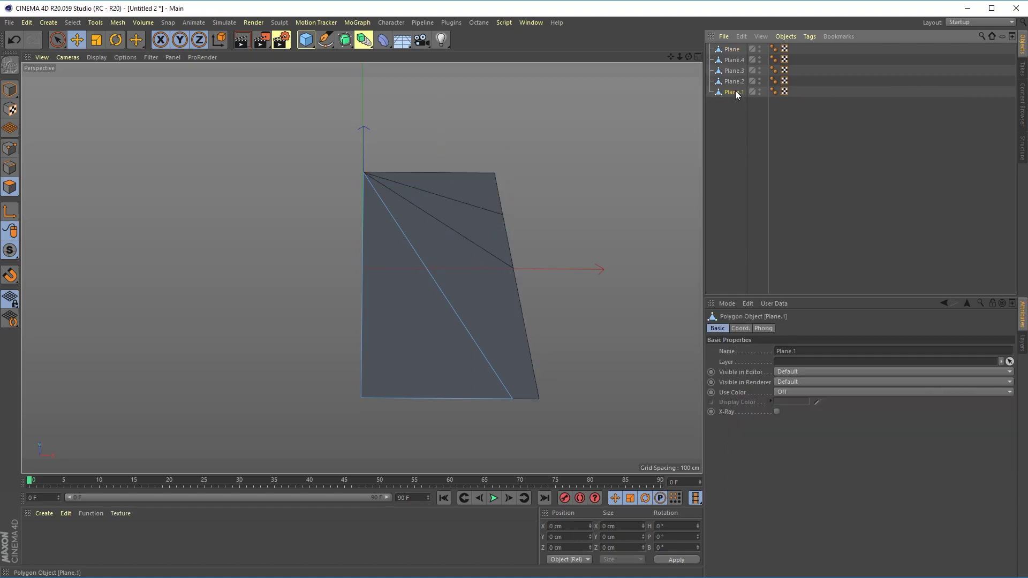
left_click(732, 49)
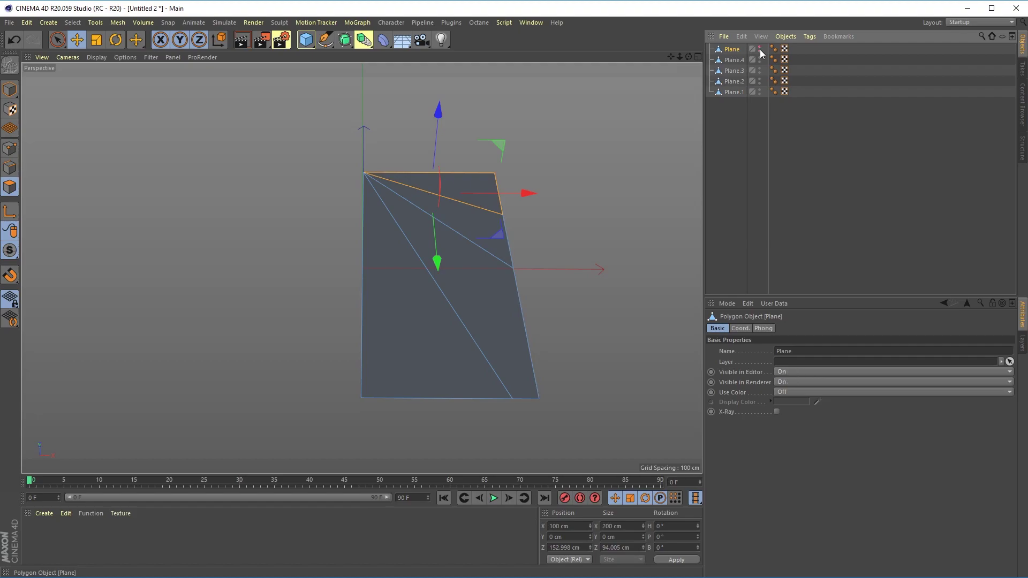
Group Plane.1–Plane.4 under a null renamed PaperPlane, then select Plane.4 and Plane.3
left_click_drag(725, 130, 741, 64)
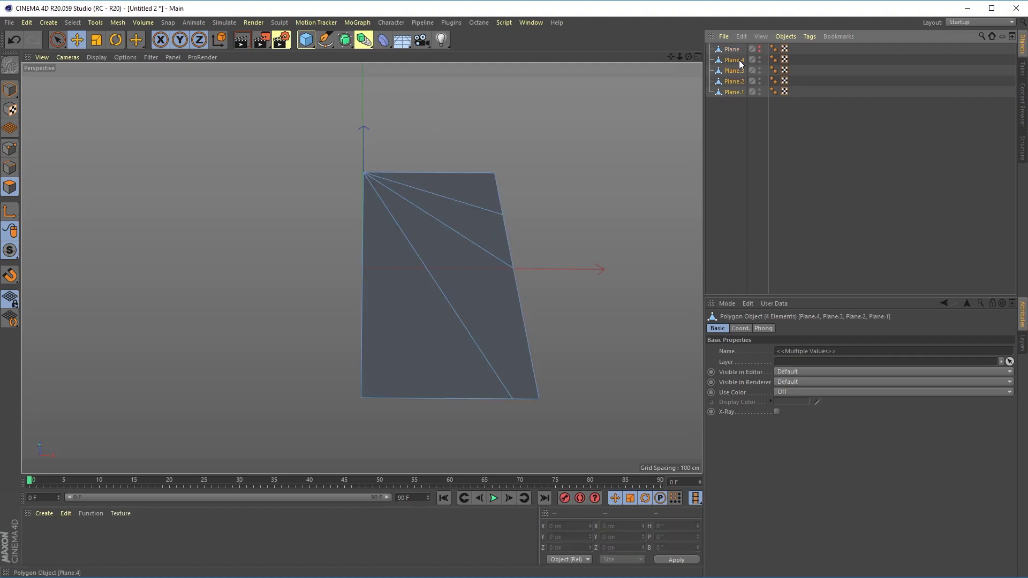
key("alt+g")
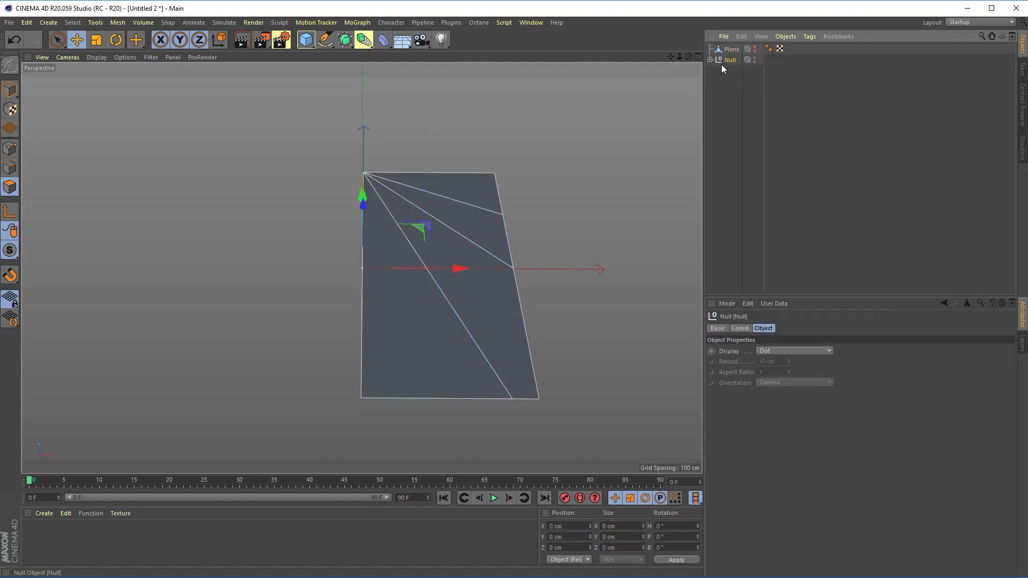
left_click(710, 60)
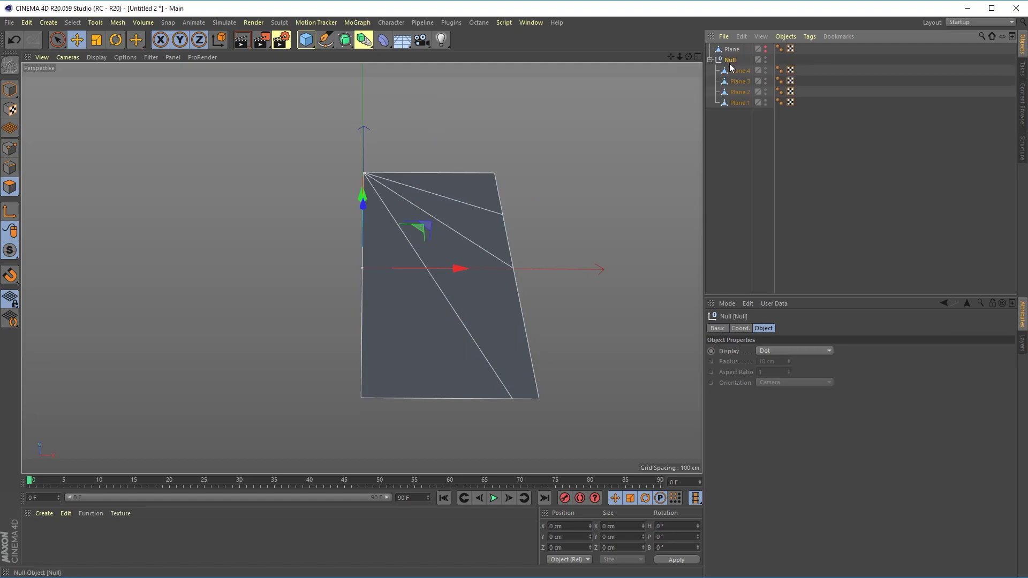
double_click(731, 60)
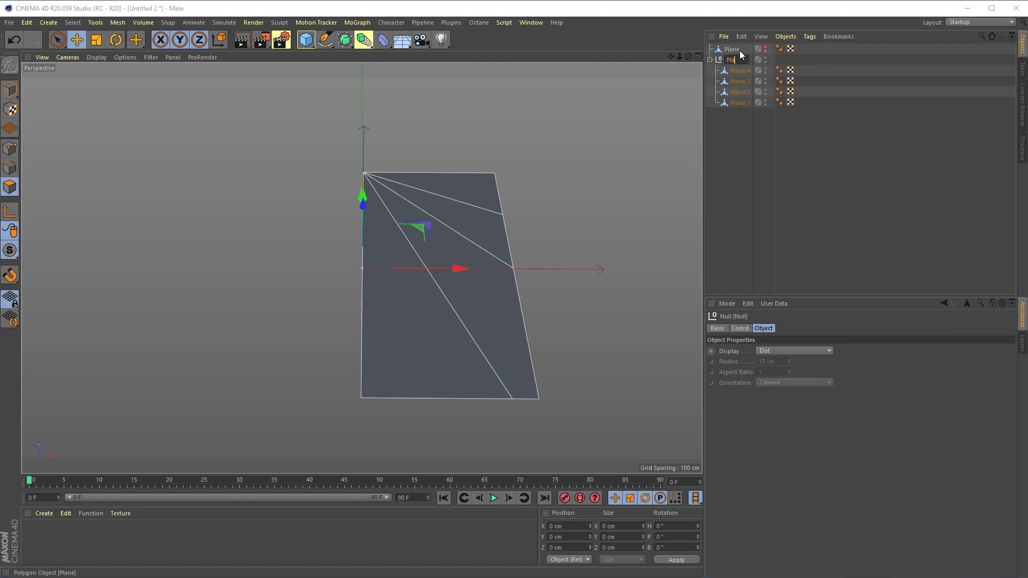
type("PaperPlane")
key("Return")
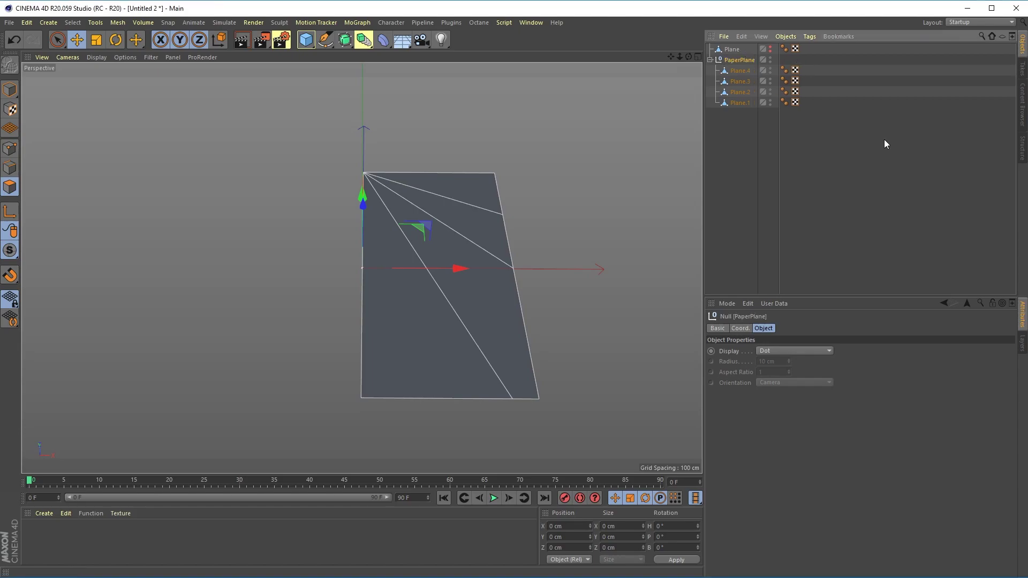
left_click(737, 71)
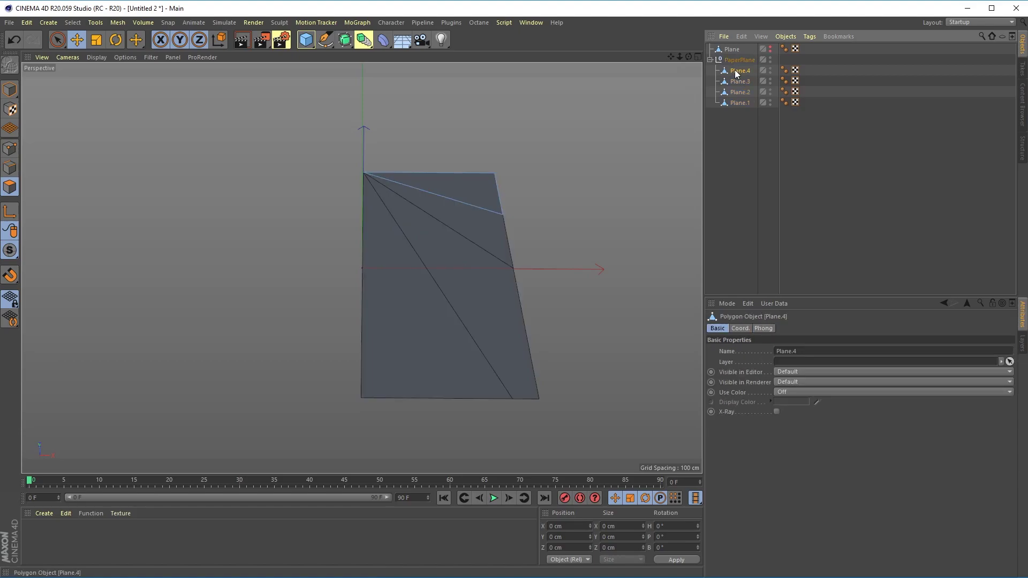
left_click(740, 82)
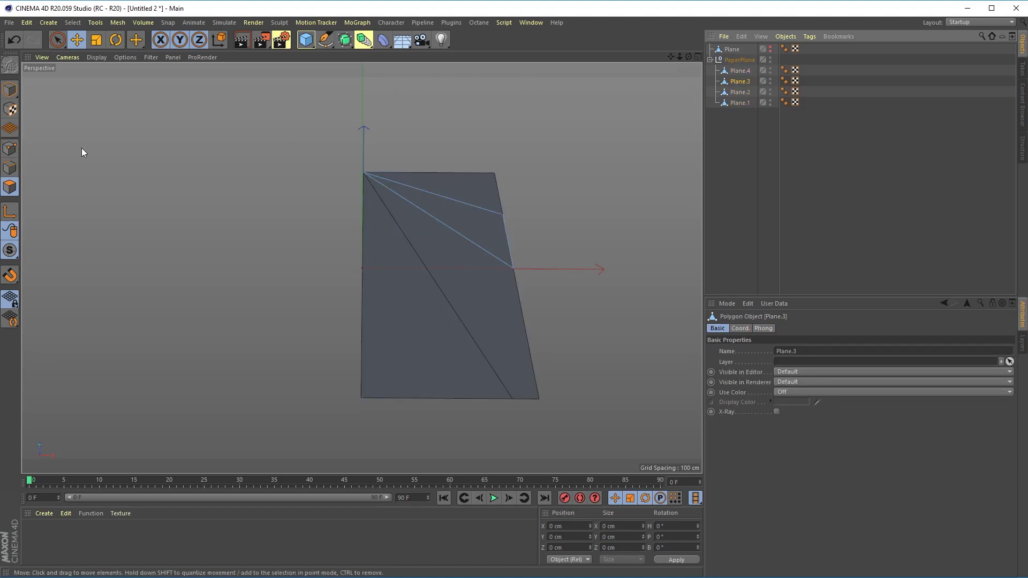
In Model mode, test-rotate Plane.3 and undo the rotation
left_click(10, 90)
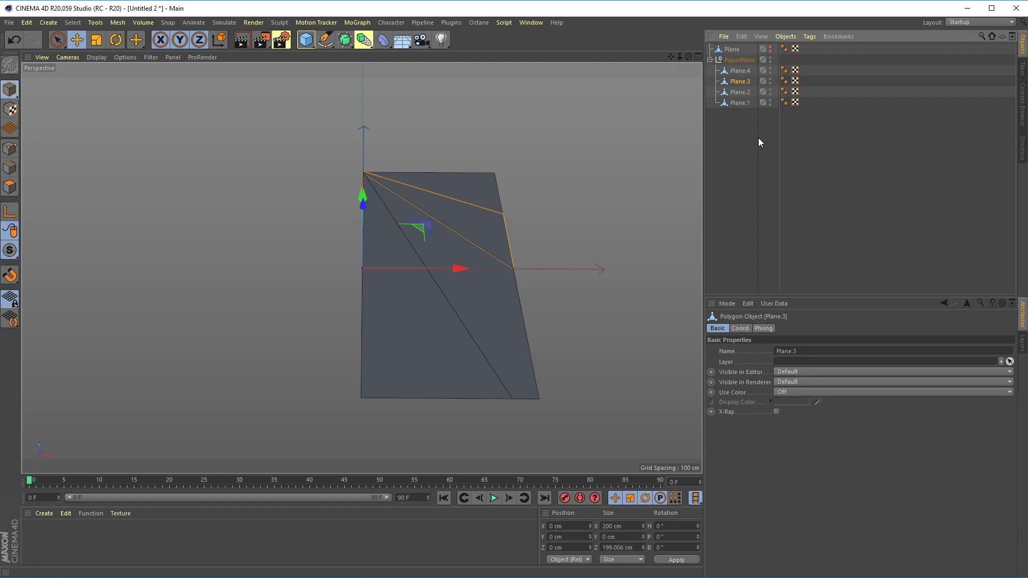
left_click(739, 92)
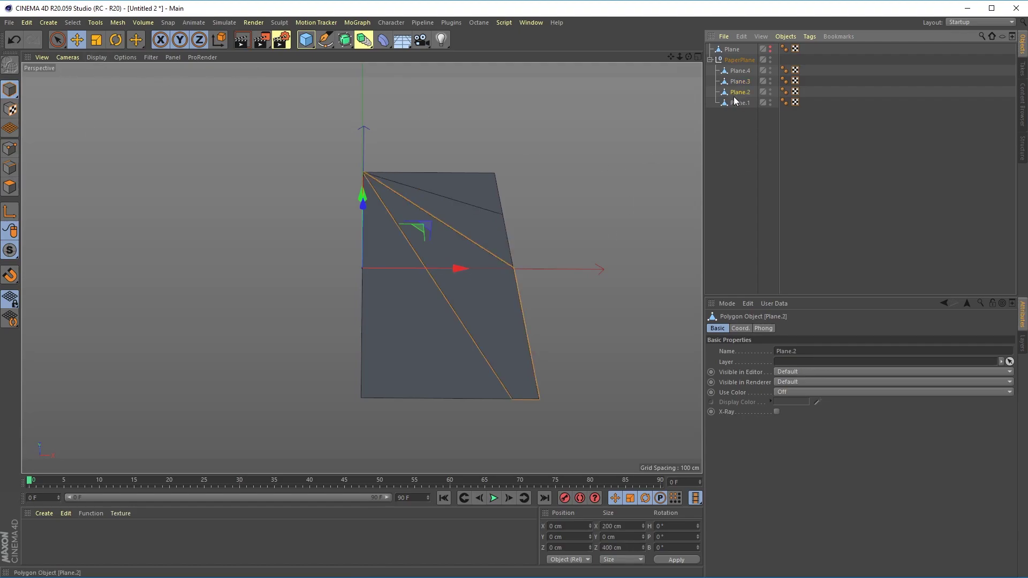
left_click(736, 103)
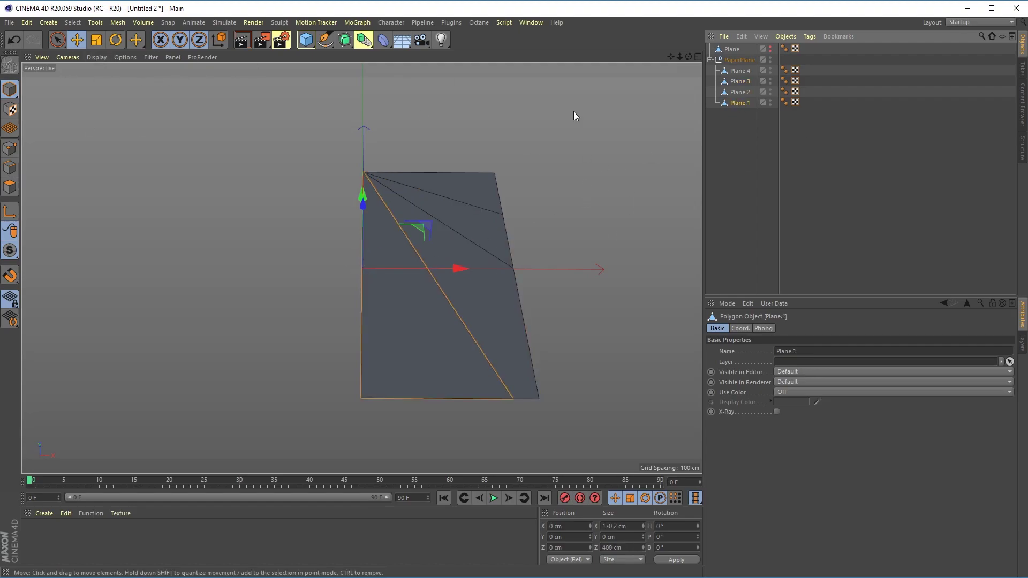
left_click(739, 91)
left_click(736, 83)
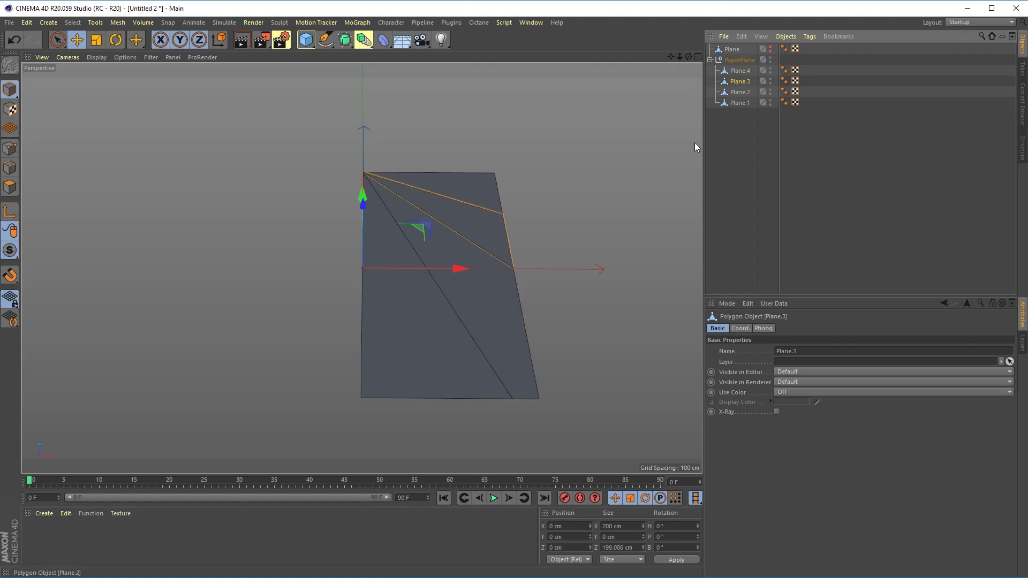
key("r")
left_click_drag(409, 239, 369, 257)
key("ctrl+z")
key("ctrl+z")
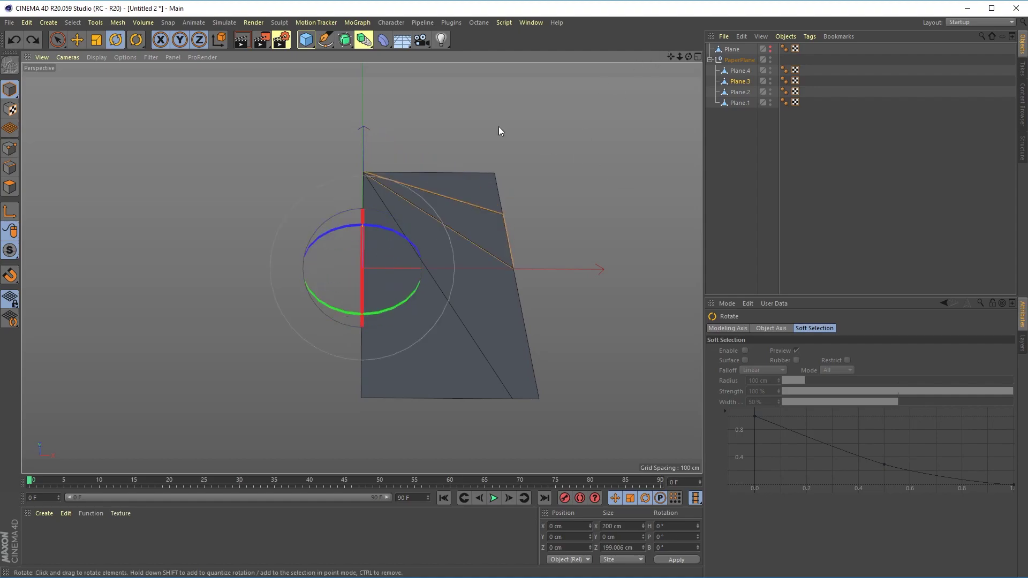
Select Plane.4 and switch to Edge mode
scroll(459, 180, "up", 3)
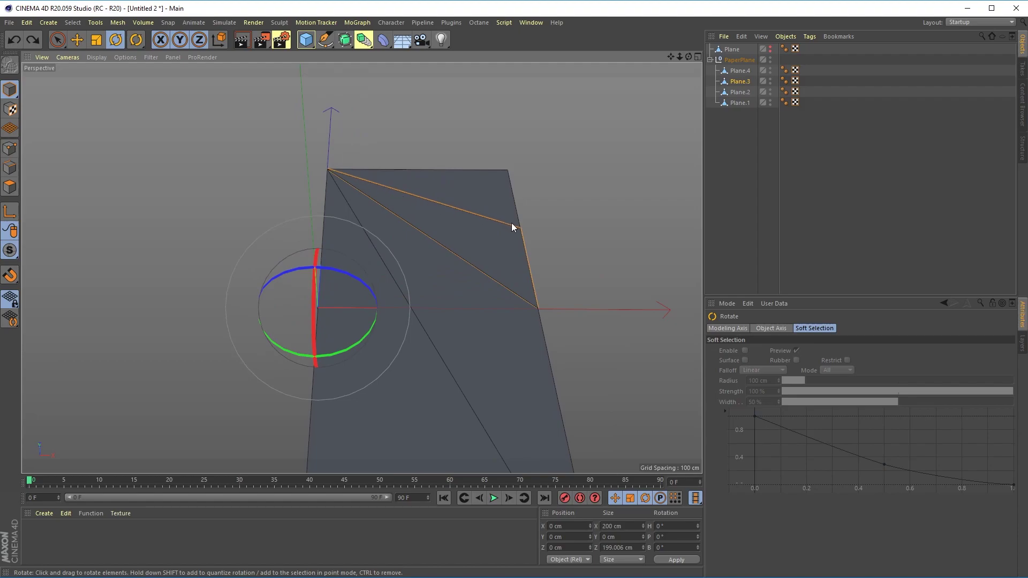
left_click(738, 72)
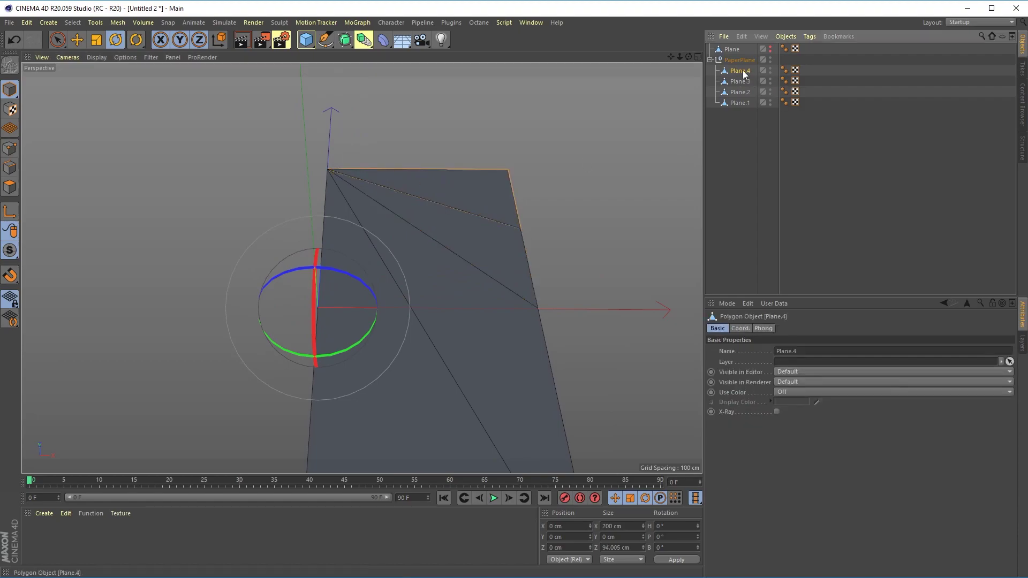
left_click(9, 168)
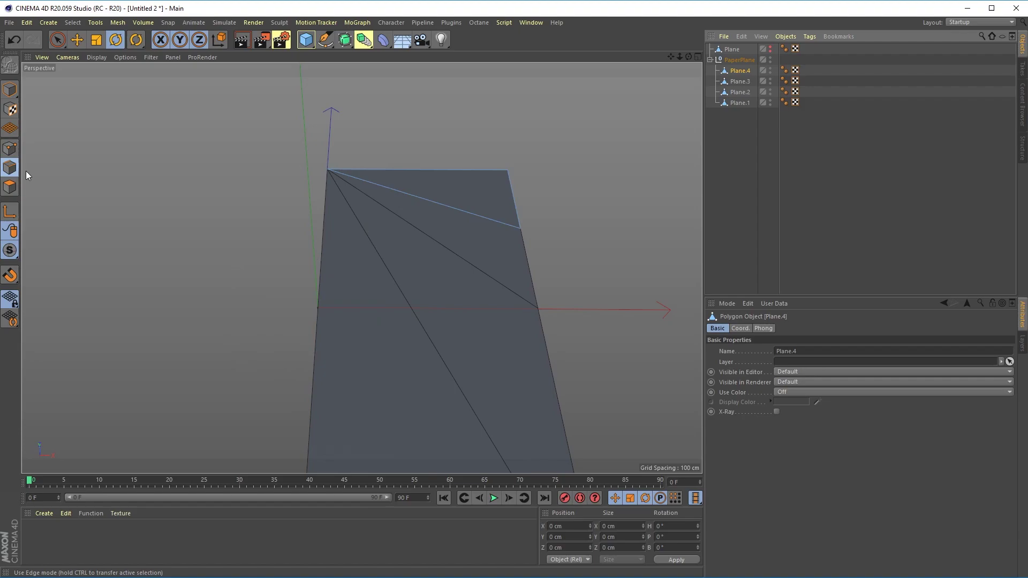
Save the diagonal fold edges of Plane.4 and Plane.3 as edge selection tags
left_click(458, 212)
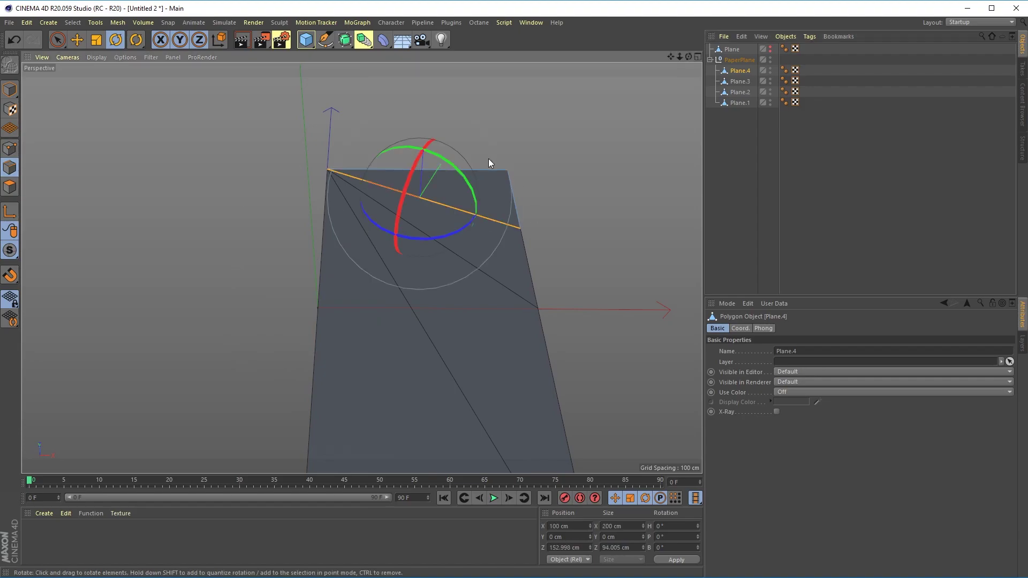
left_click(72, 22)
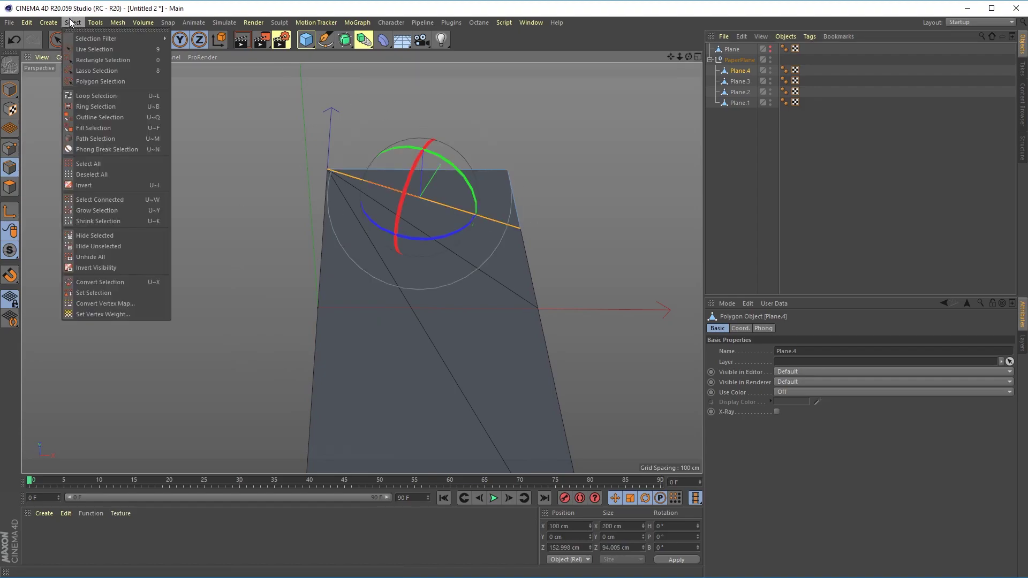
left_click(94, 295)
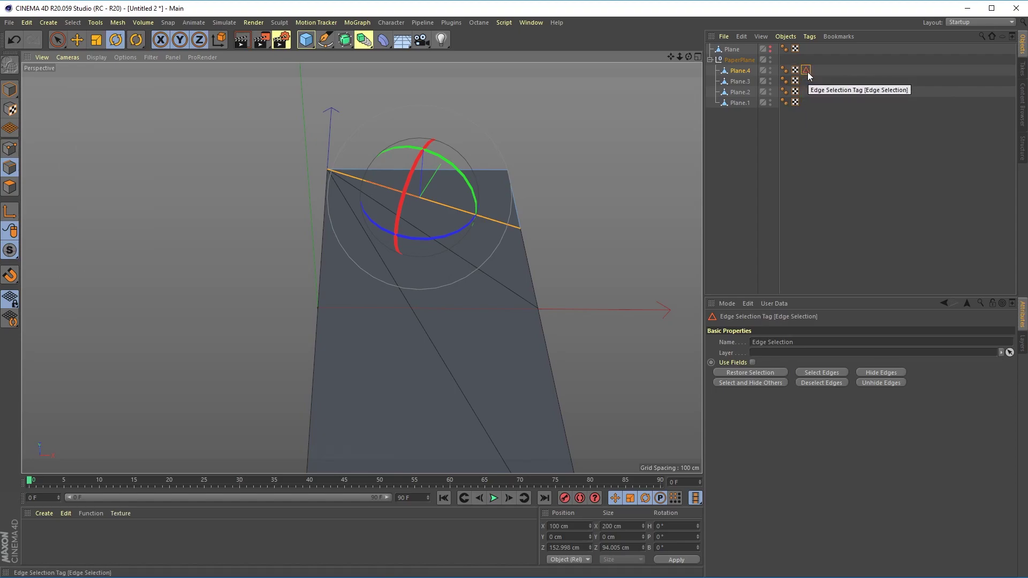
left_click(738, 83)
left_click(453, 257)
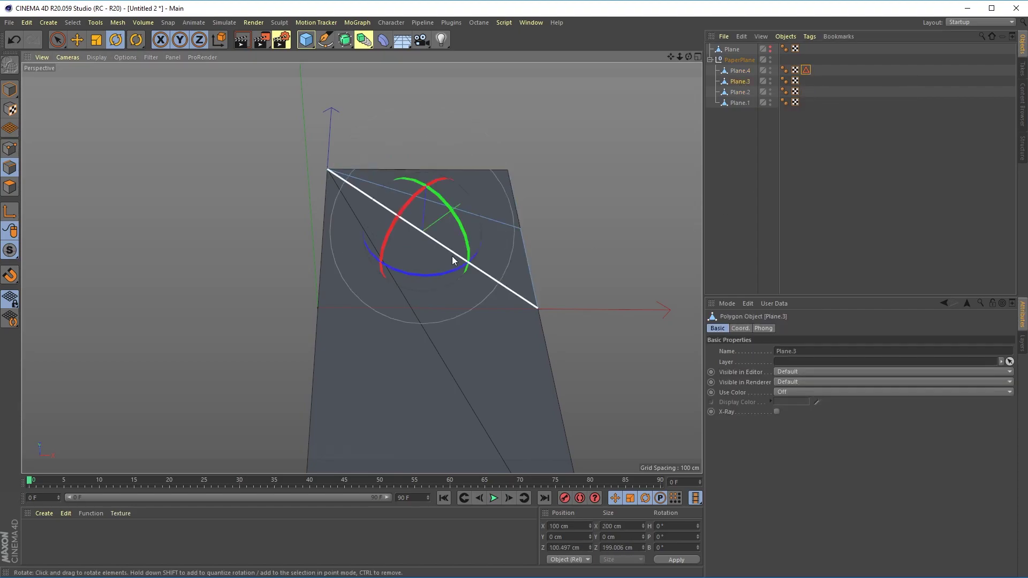
left_click(73, 23)
left_click(96, 293)
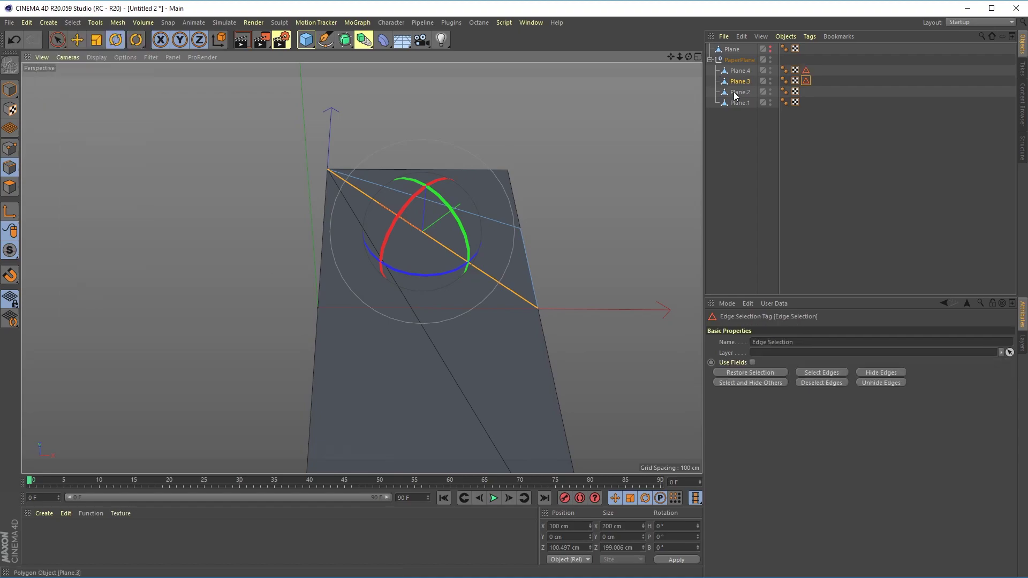
Save Plane.2's fold edge as a selection tag, then select Plane.1
left_click(73, 23)
left_click(118, 252)
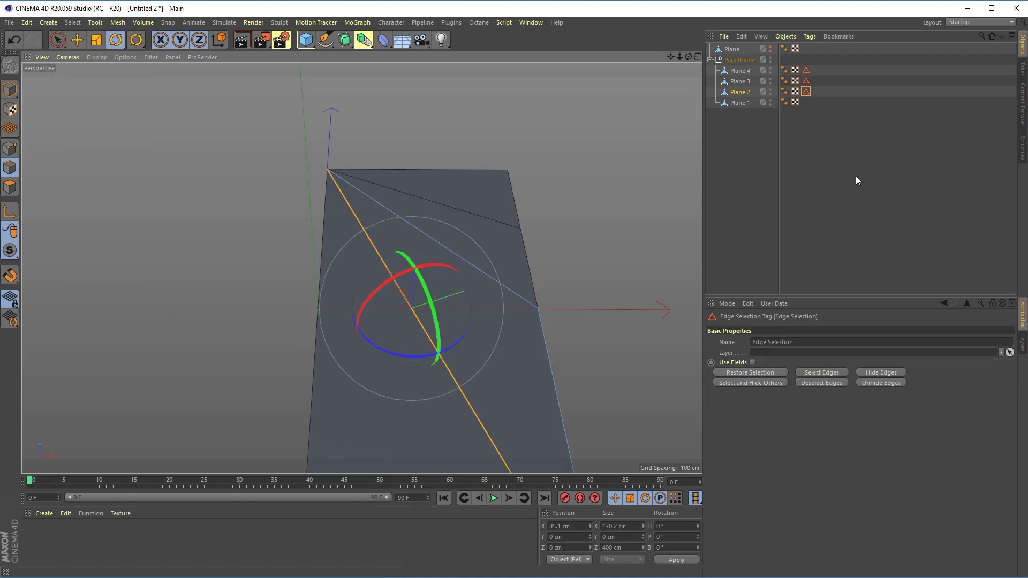
left_click(496, 361)
scroll(496, 365, "down", 3)
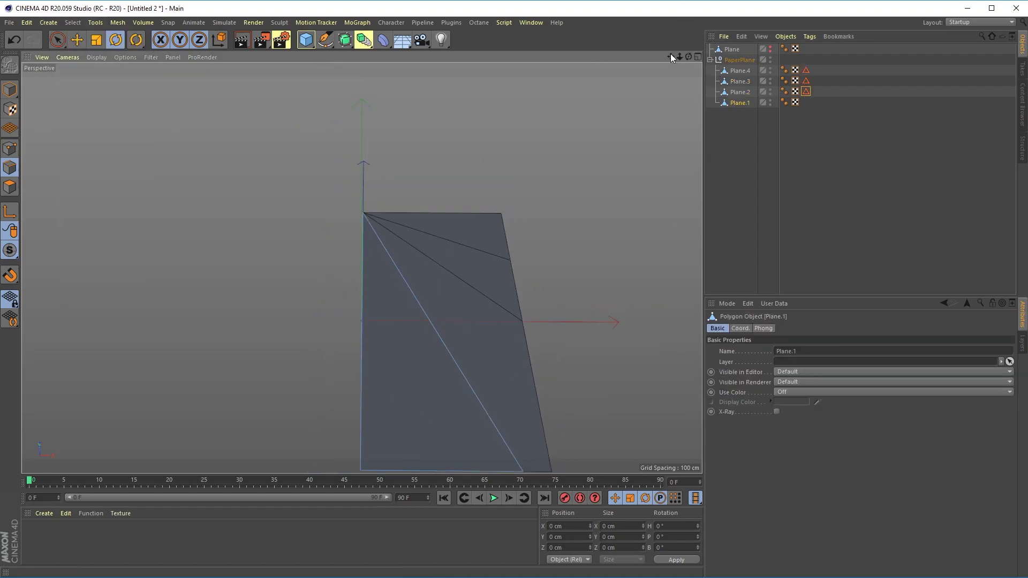
left_click_drag(670, 56, 654, 63)
left_click(375, 225)
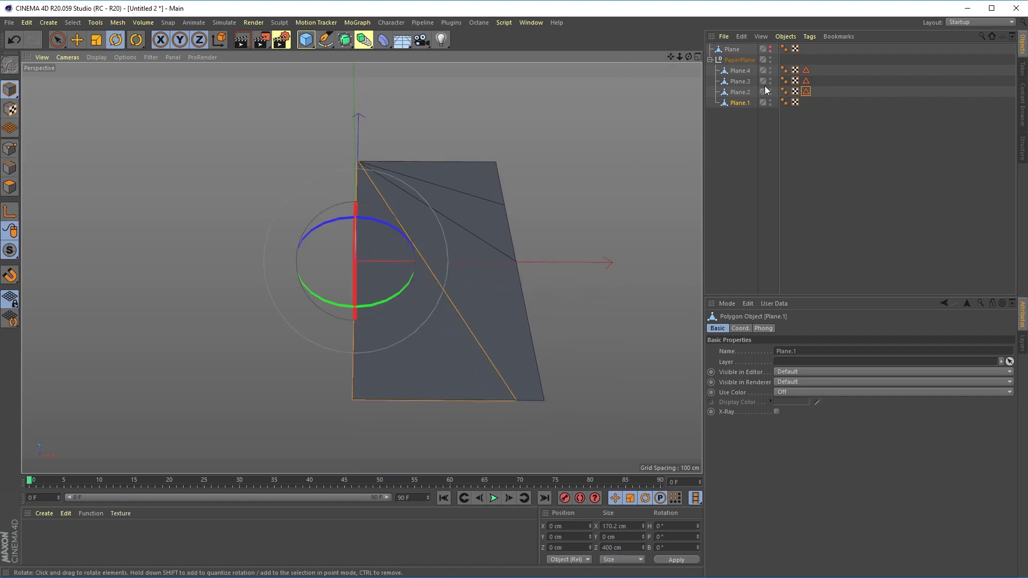
Test-rotate Plane.1 and undo so it lies flat again
left_click(777, 172)
scroll(406, 232, "up", 2)
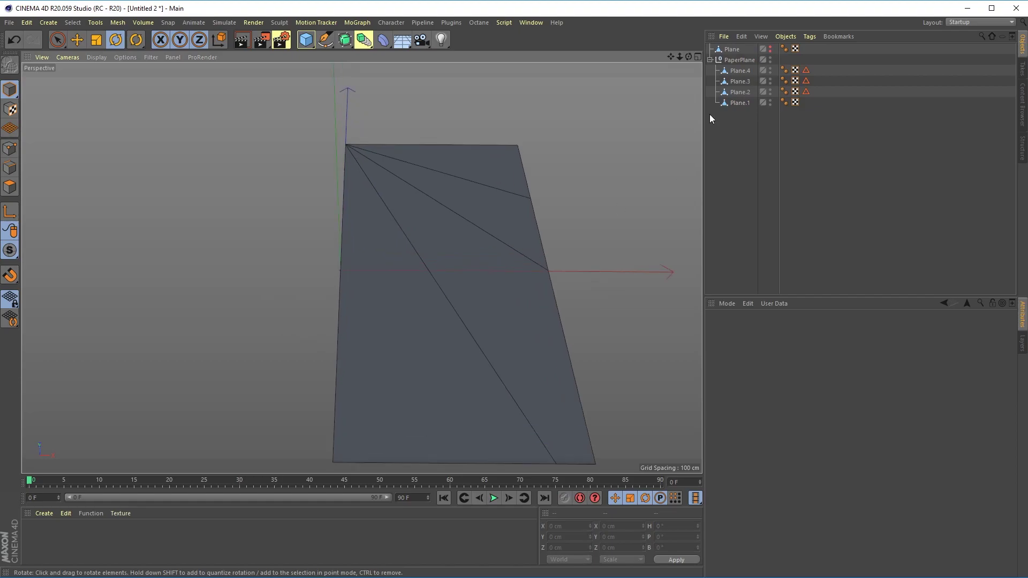
left_click(744, 103)
left_click_drag(316, 230, 307, 261)
key("ctrl+z")
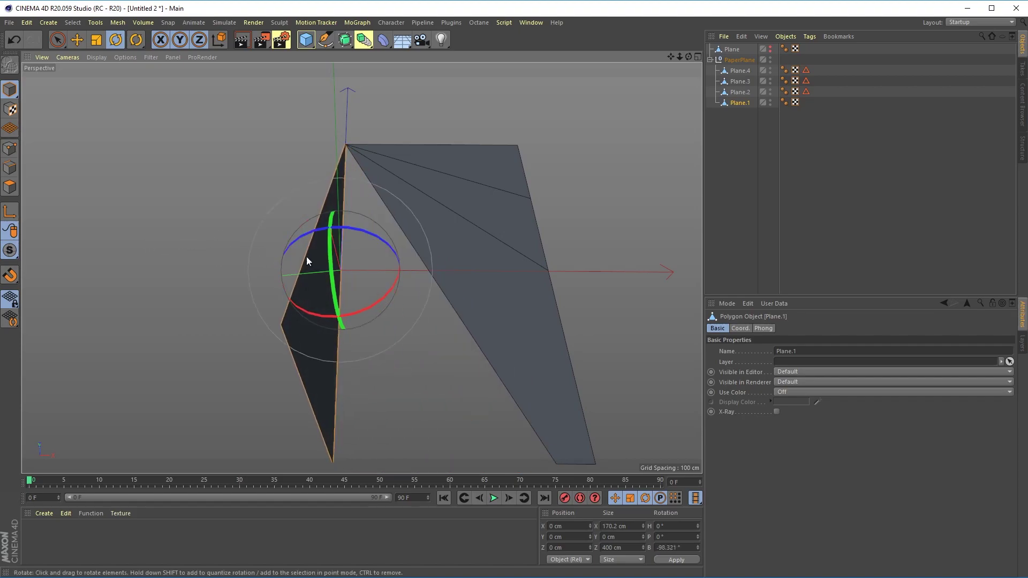
key("ctrl+z")
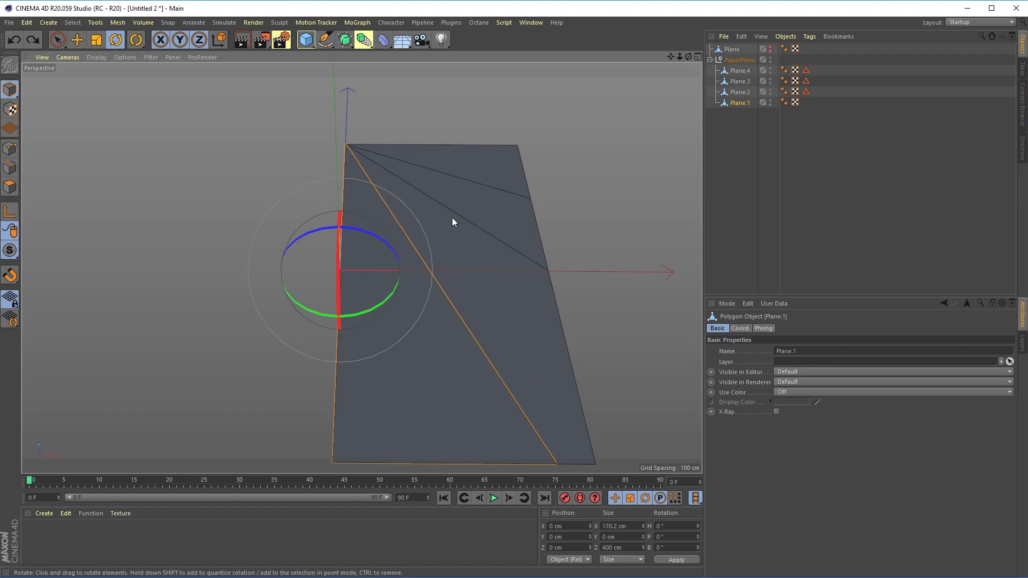
left_click(740, 102)
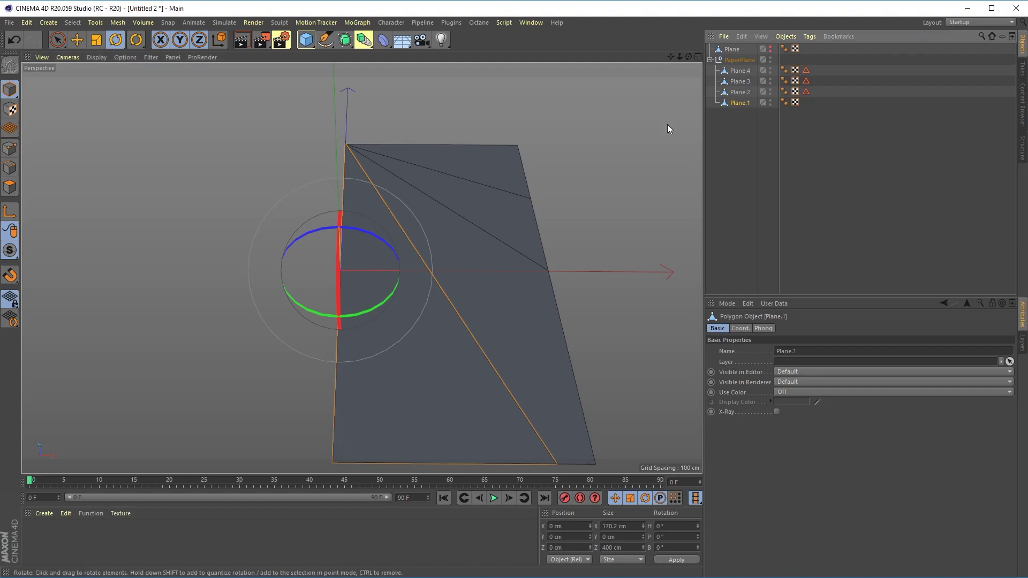
Parent Plane.2 under Plane.1, Plane.3 under Plane.2, and Plane.4 under Plane.3
left_click(739, 93)
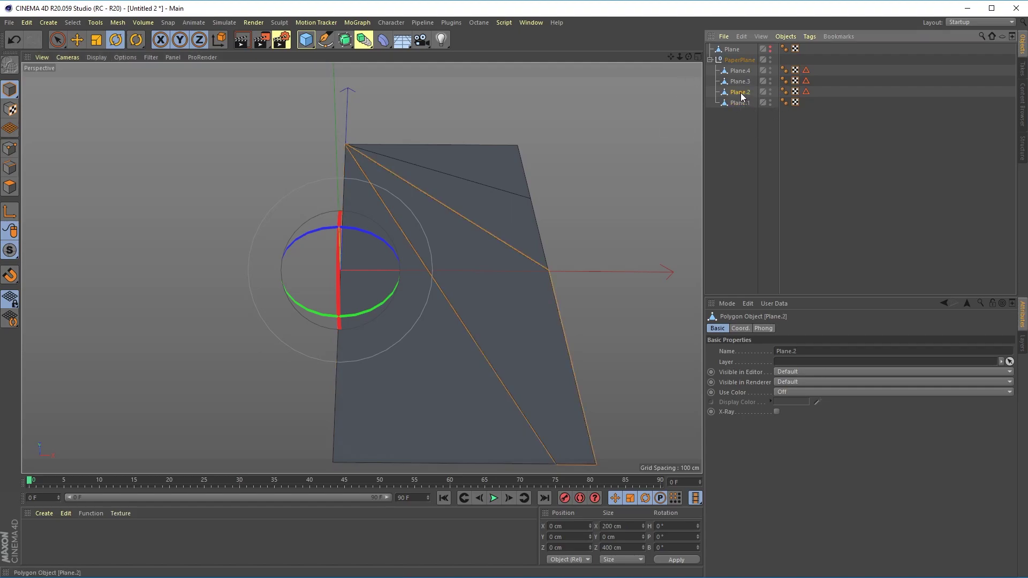
left_click_drag(739, 99, 750, 106)
left_click_drag(739, 71, 760, 84)
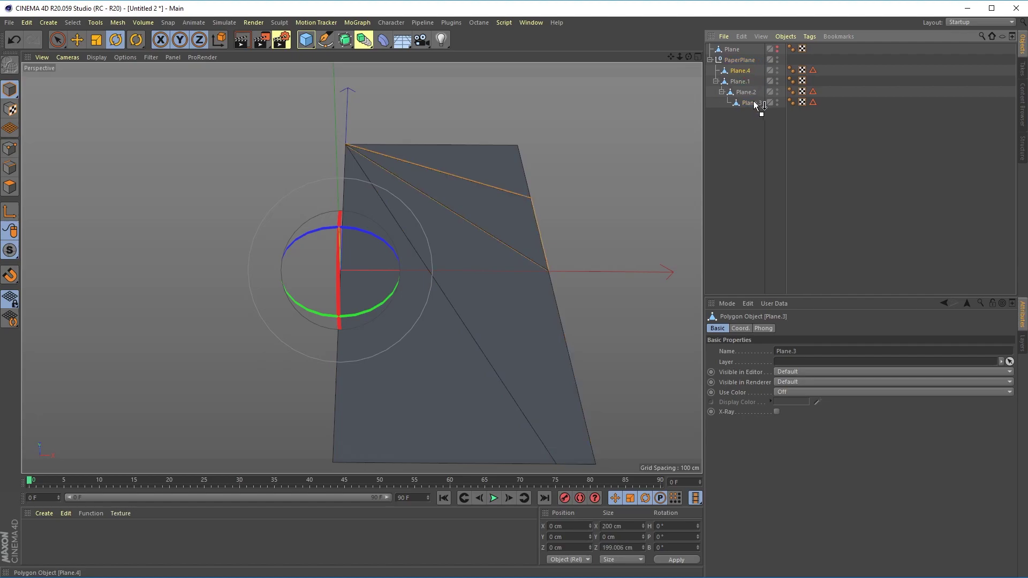
left_click_drag(755, 105, 755, 103)
Test-fold Plane.1 and Plane.2 to check the chain, undoing back to flat
left_click(740, 71)
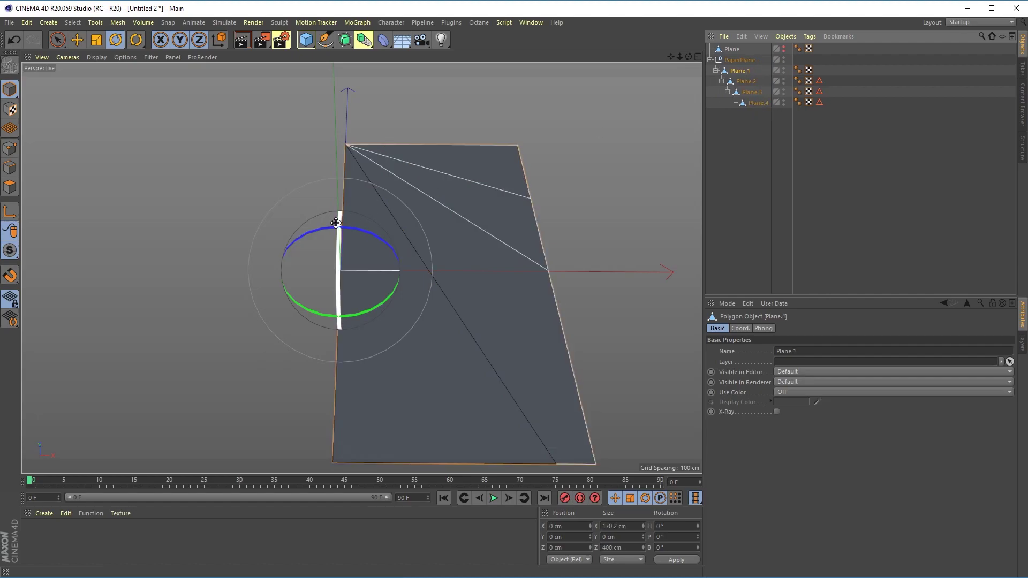
left_click_drag(336, 222, 243, 241)
left_click(746, 81)
mouse_move(352, 230)
left_mouse_down()
mouse_move(327, 236)
mouse_move(359, 232)
left_mouse_up()
key("ctrl+z")
key("ctrl+z")
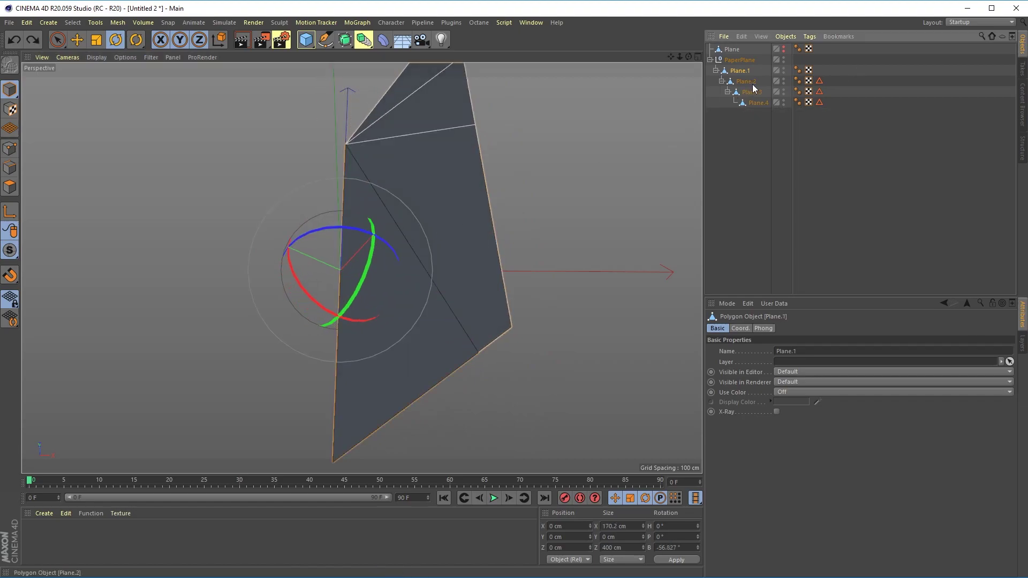
key("ctrl+z")
left_click(746, 82)
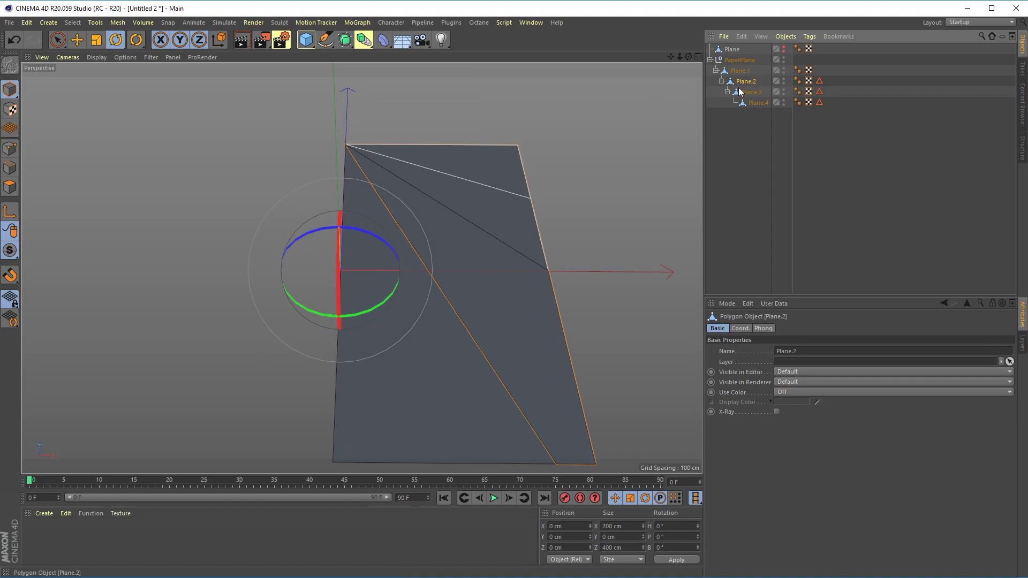
left_click(757, 103)
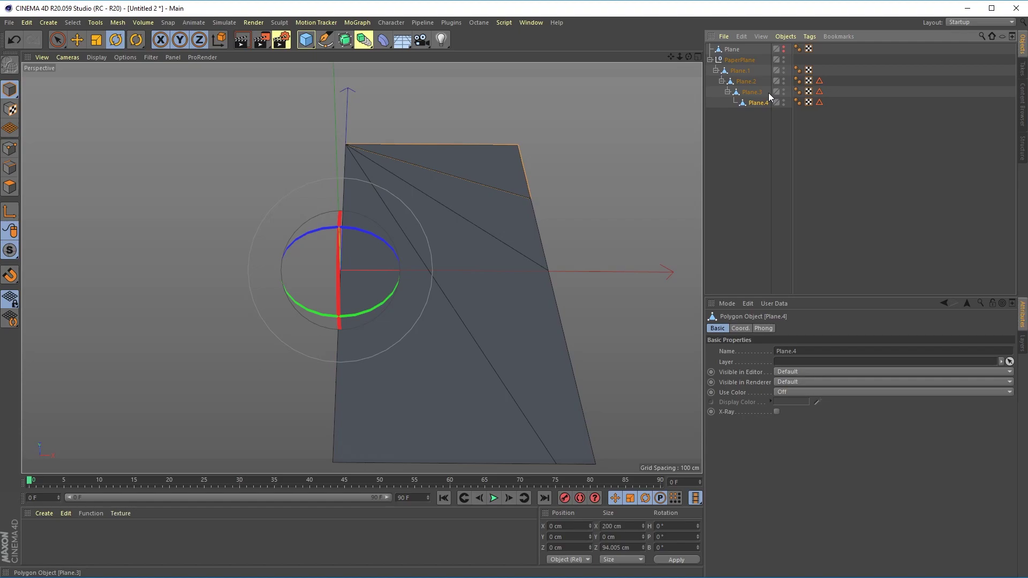
Open Axis Center through Commander and dock its settings in the Attributes manager
key("shift+c")
type("axis")
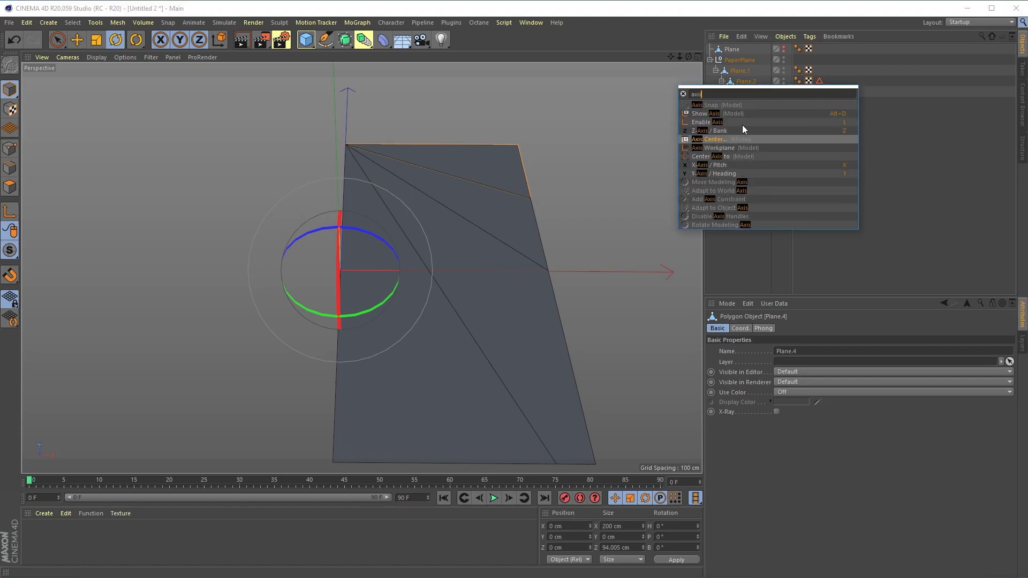
left_click(723, 139)
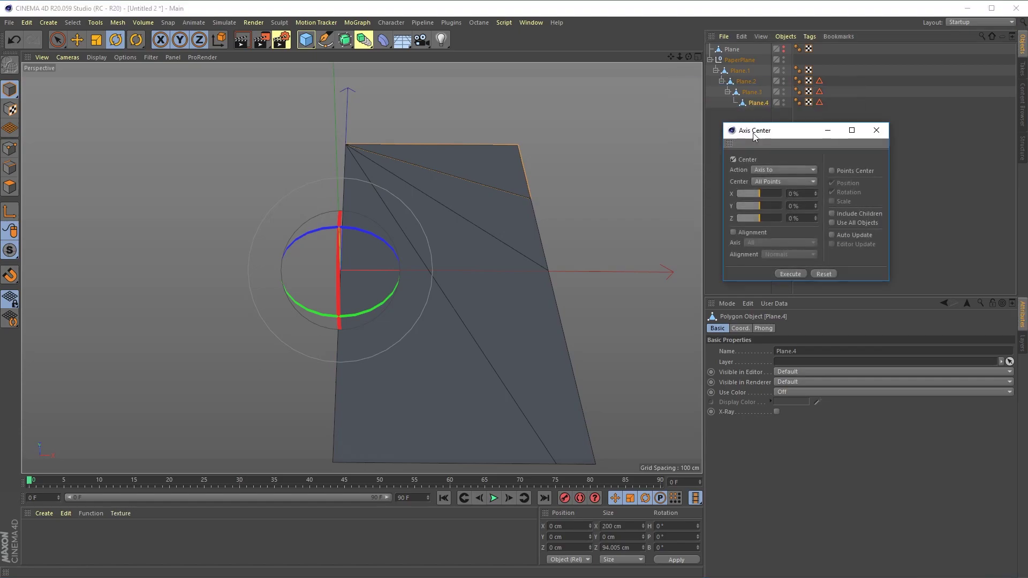
left_click_drag(789, 137, 639, 144)
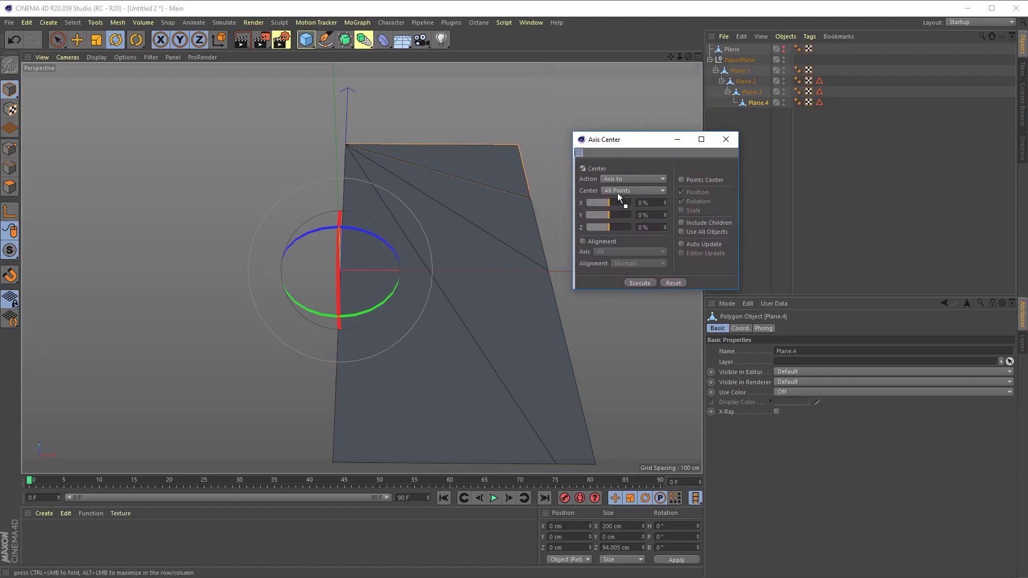
left_click_drag(714, 309, 715, 305)
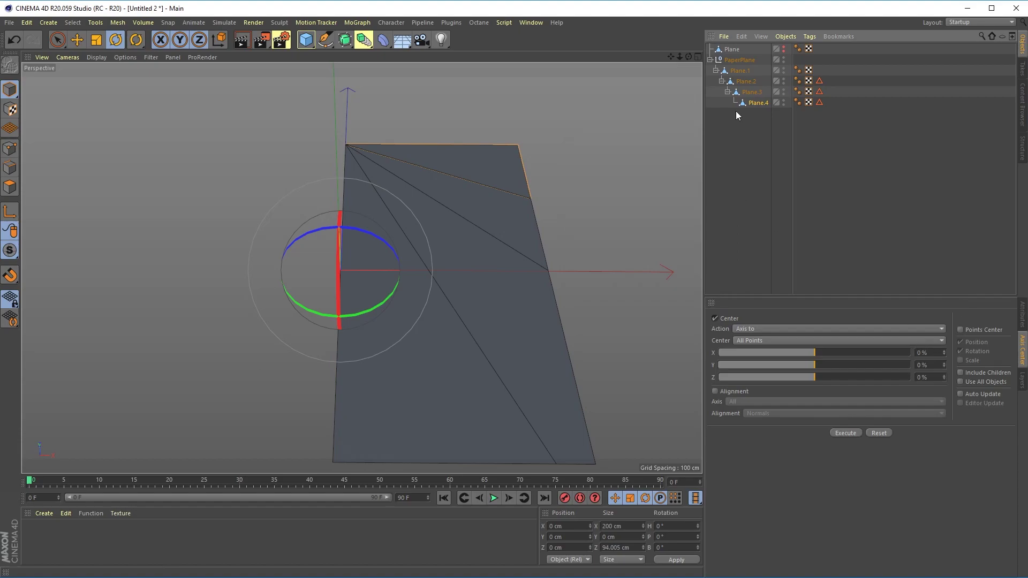
Select Plane.2 and enable Alignment in the Axis Center settings
left_click(746, 82)
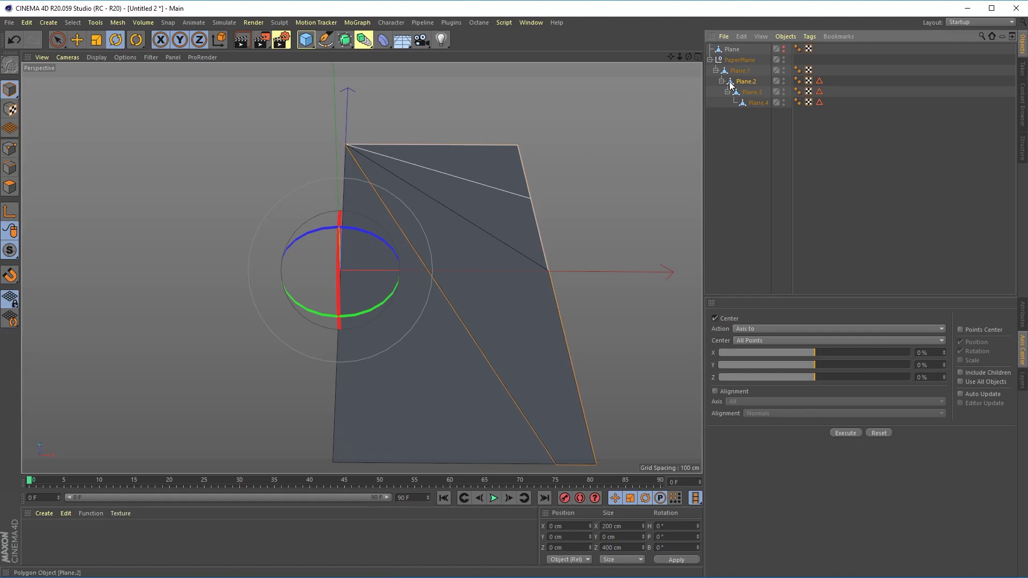
left_click(820, 80)
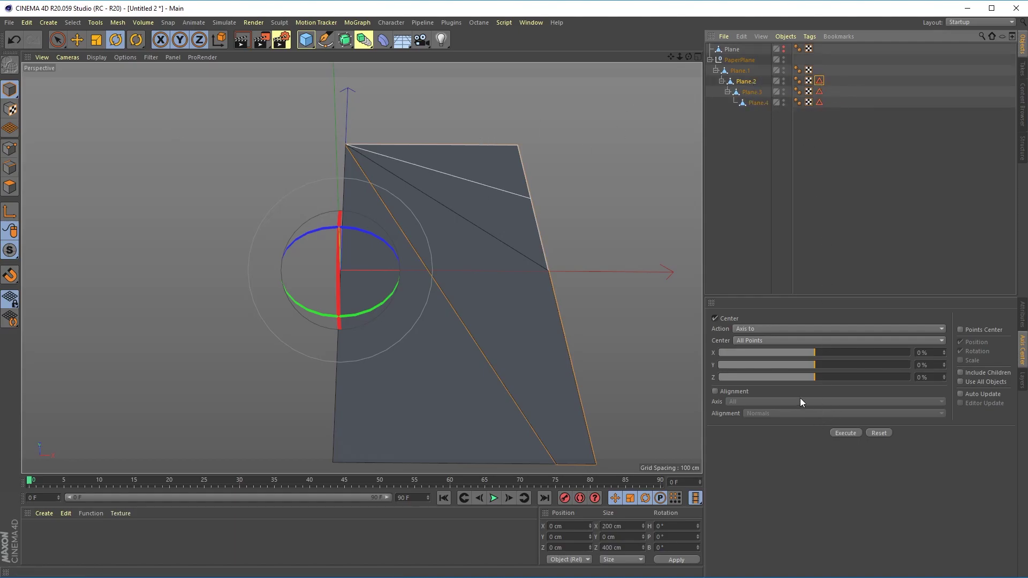
left_click(715, 391)
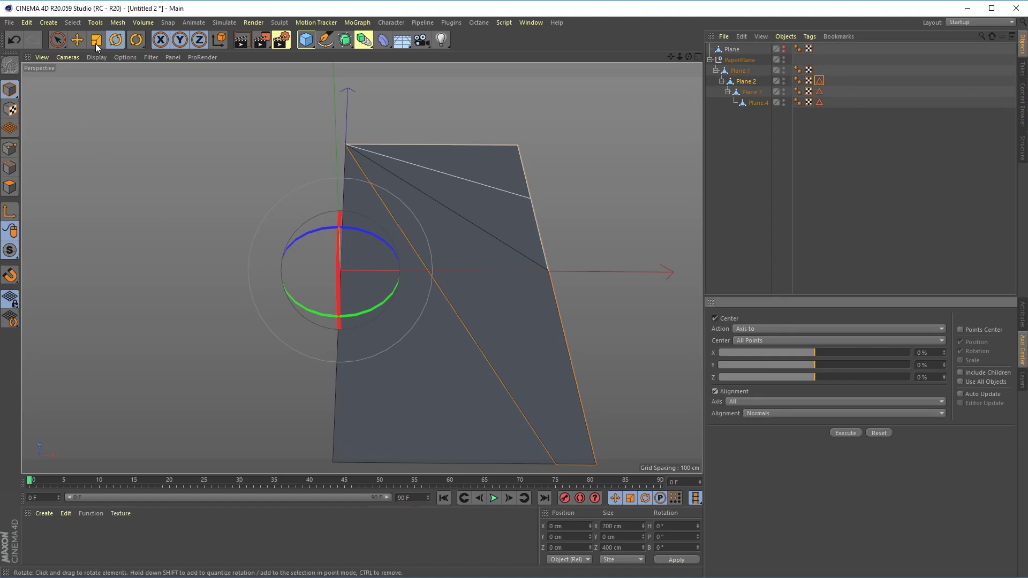
left_click(76, 40)
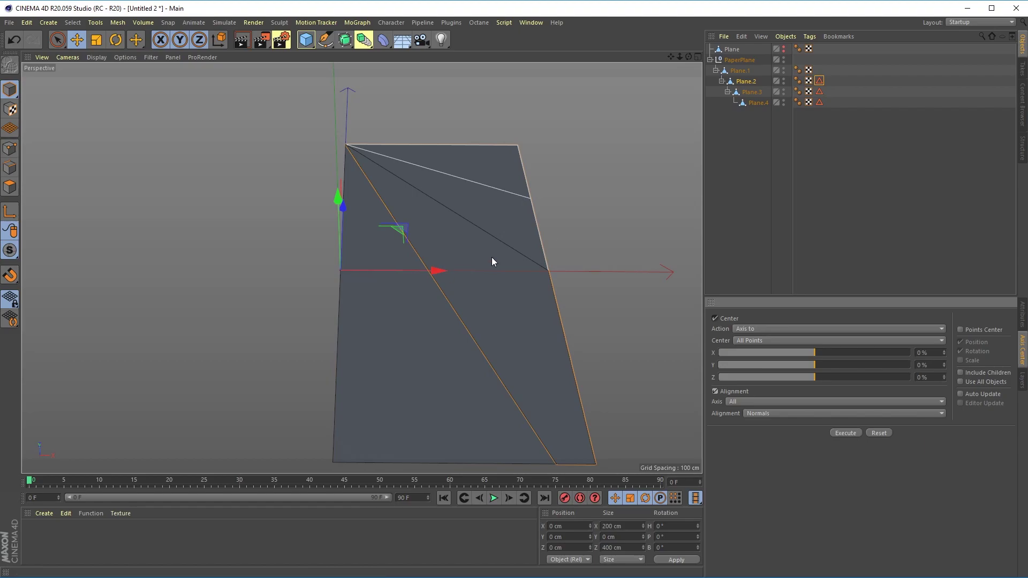
Run Axis Center on Plane.2's edge with Axis X and Selected Edge alignment
left_click(10, 167)
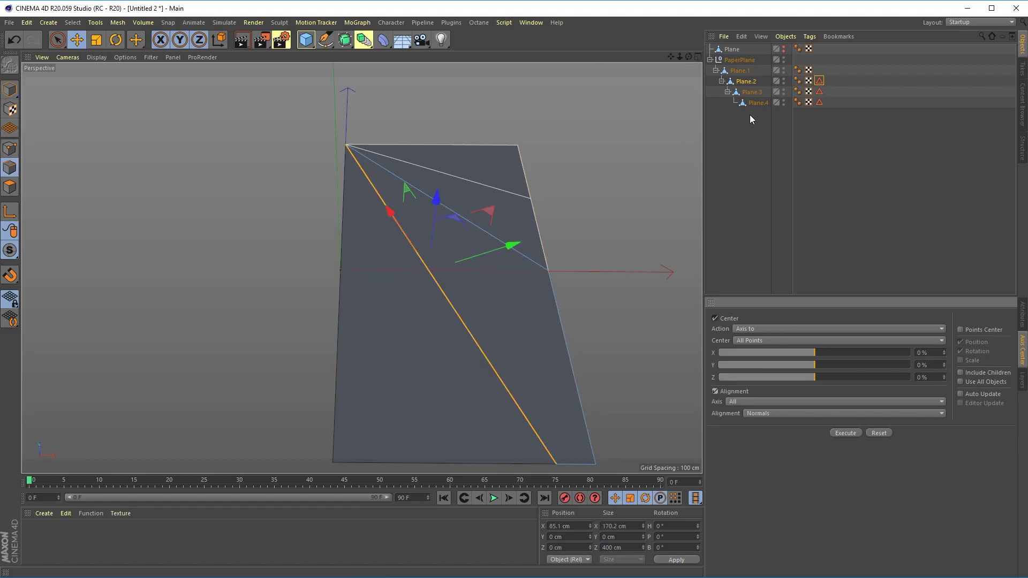
left_click(734, 403)
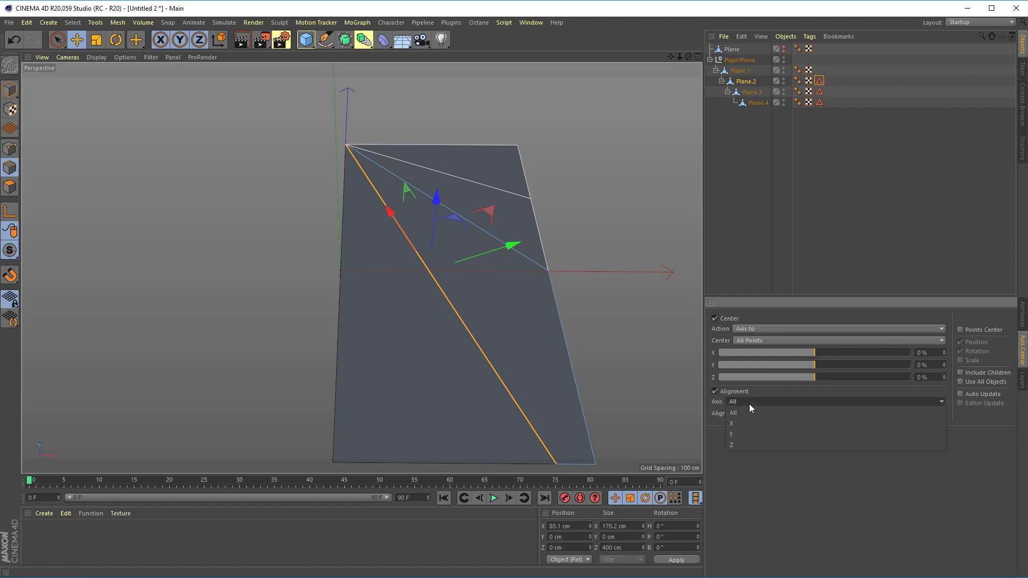
left_click(741, 426)
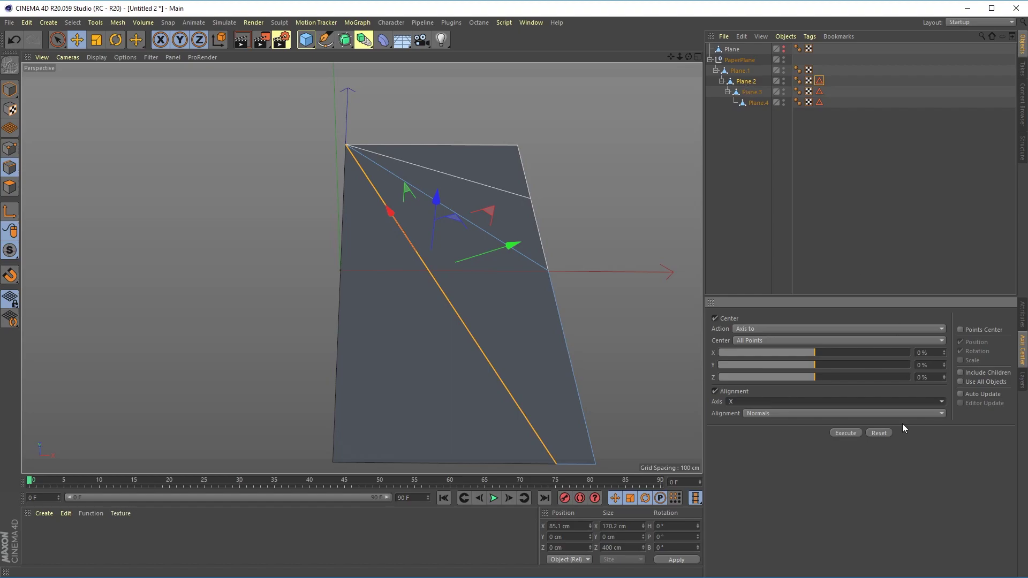
left_click(758, 418)
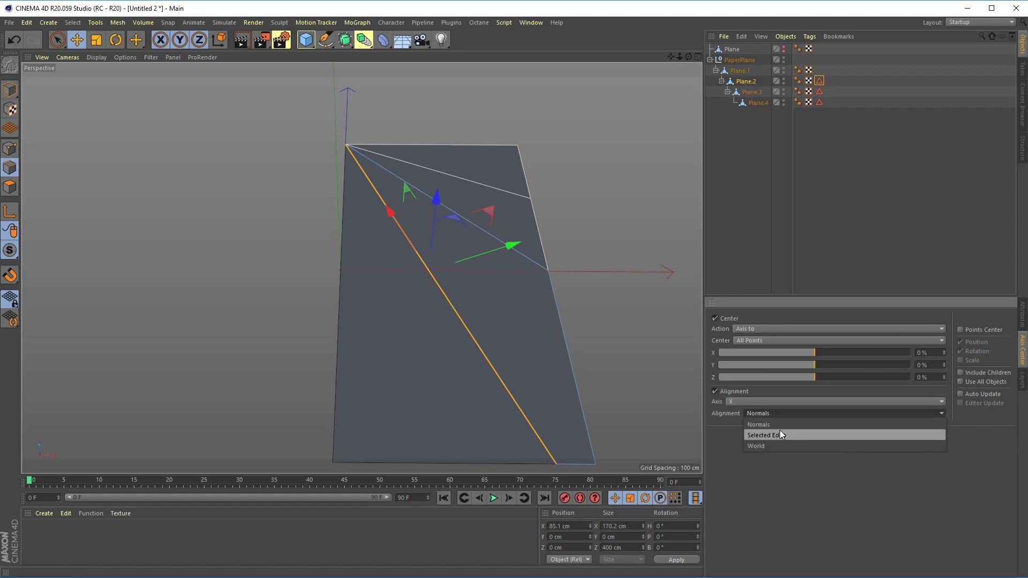
left_click(779, 434)
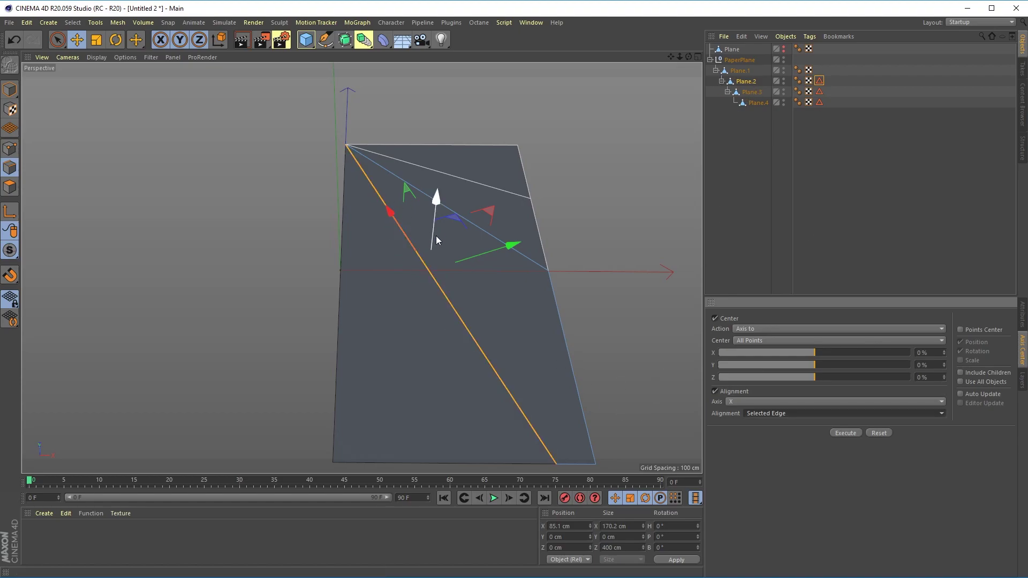
left_click(843, 433)
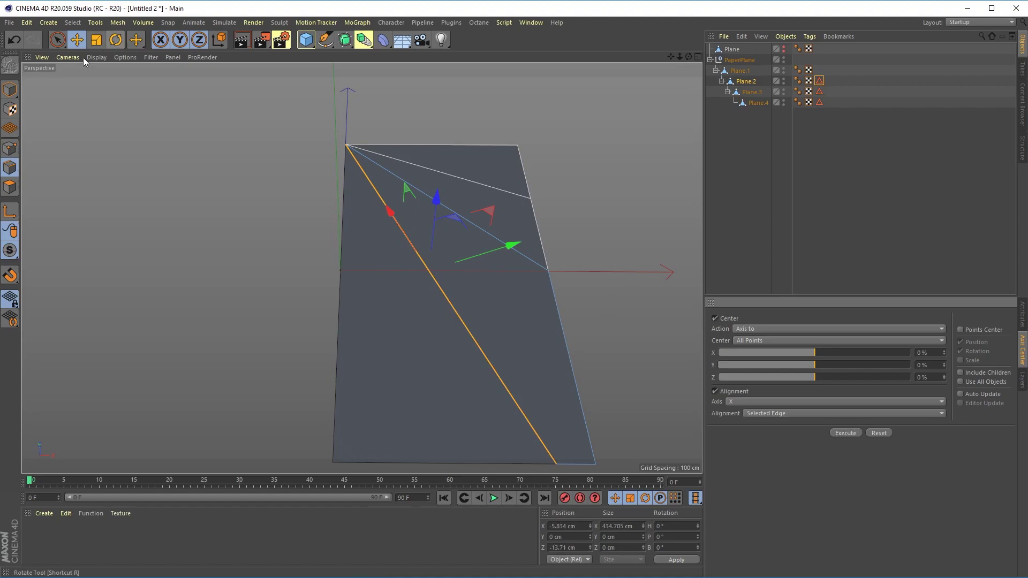
left_click(10, 89)
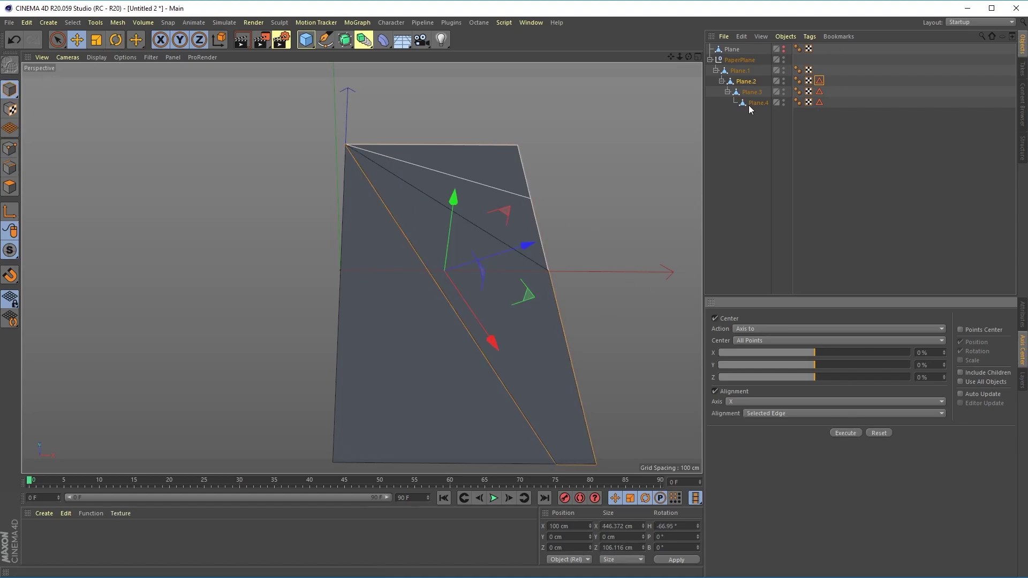
Move Plane.2's pivot onto its fold edge by executing Axis Center with Z at -100%
left_click_drag(688, 56, 451, 278)
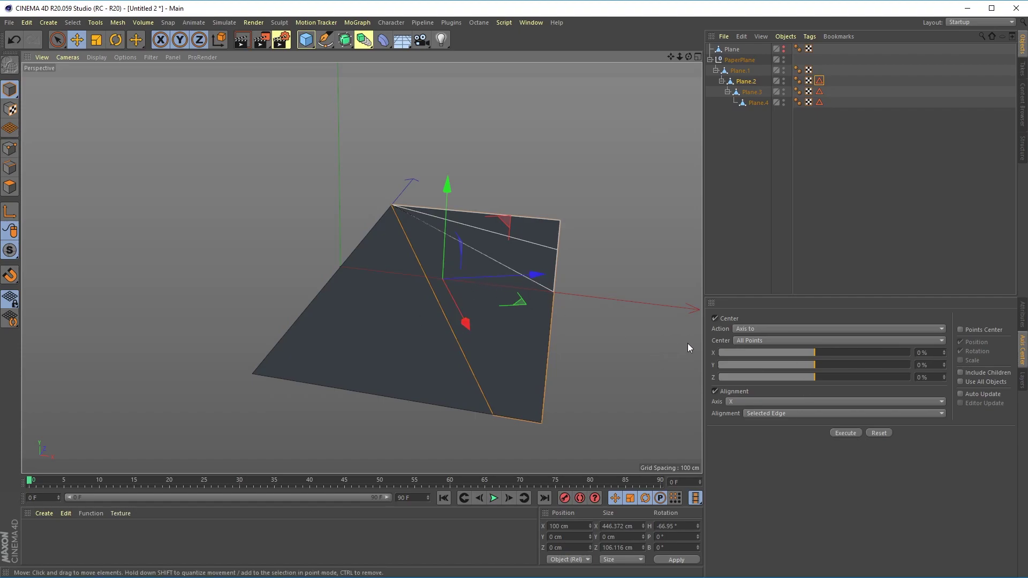
left_click_drag(817, 376, 677, 370)
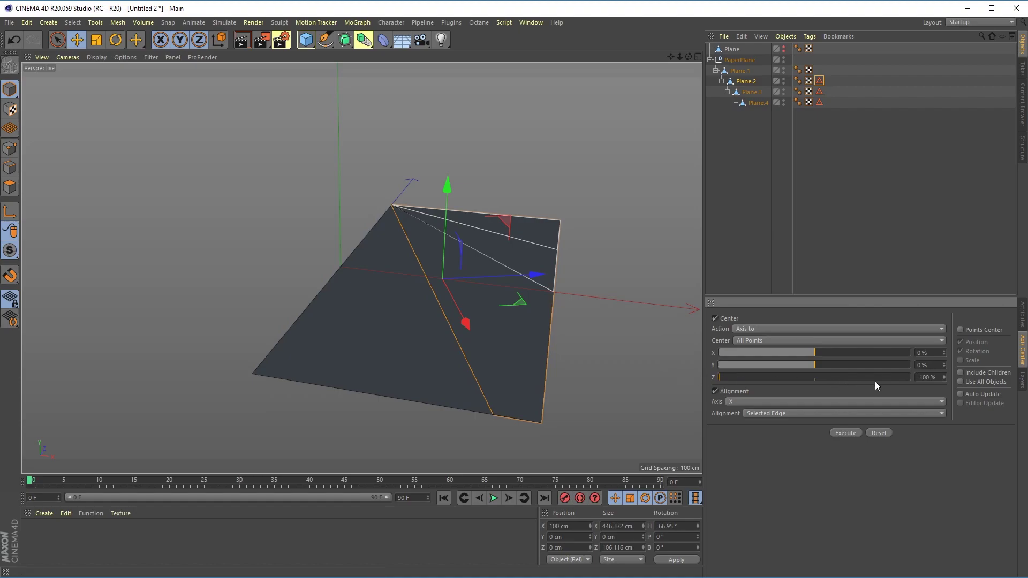
left_click(844, 433)
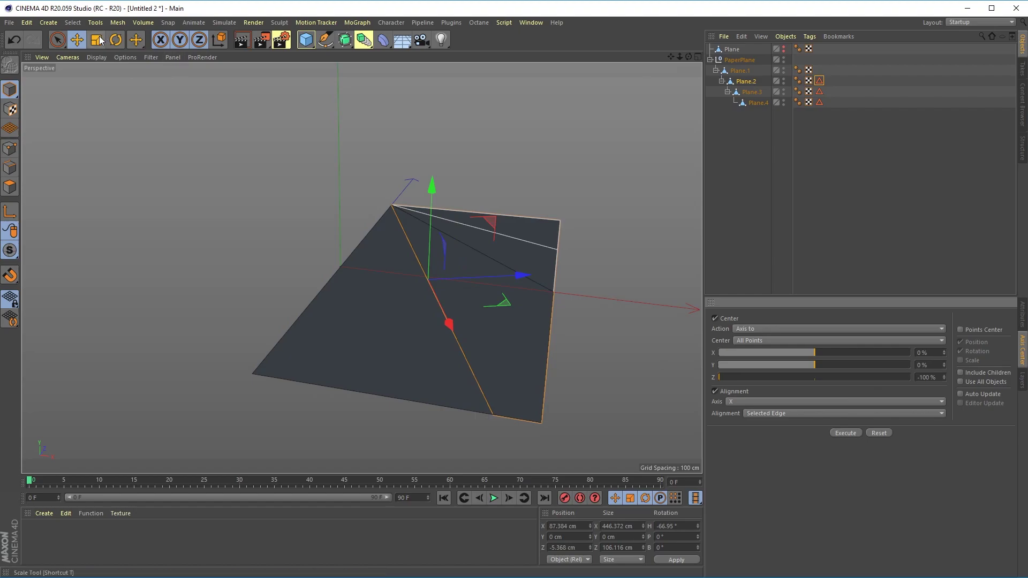
Test-rotate Plane.2 around its new pivot, undo it, and select Plane.3's Edge Selection tag
left_click(116, 39)
left_click_drag(393, 237, 452, 252)
key("ctrl+z")
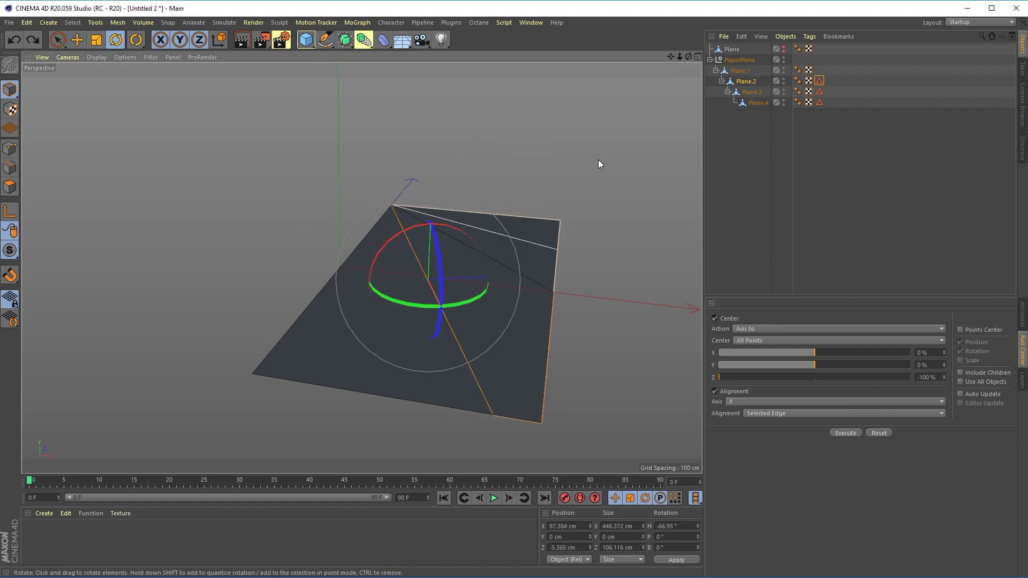
key("ctrl+z")
left_click(742, 94)
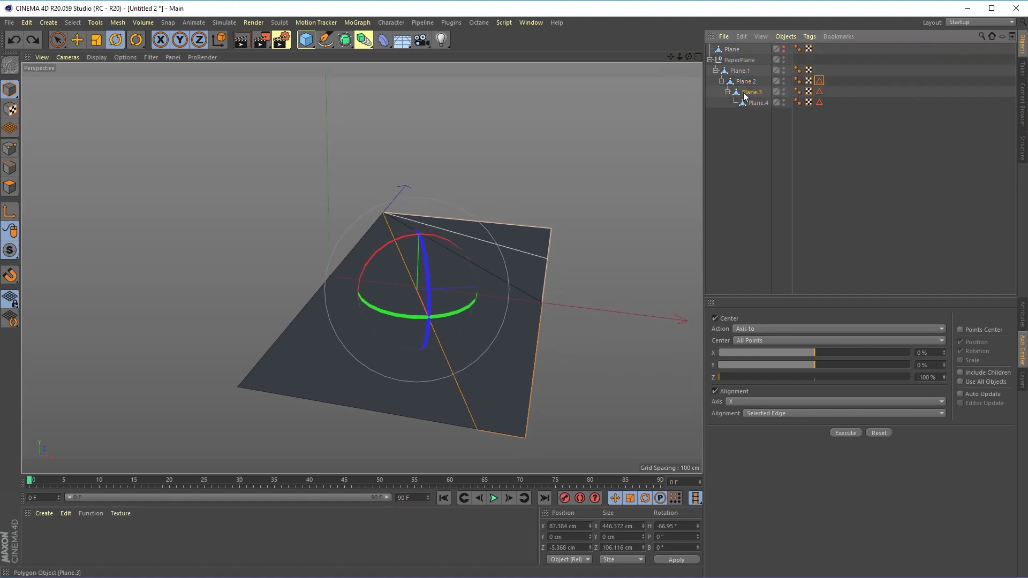
Activate Plane.3's stored fold edge selection and bring back the Axis Center settings
left_click(821, 92)
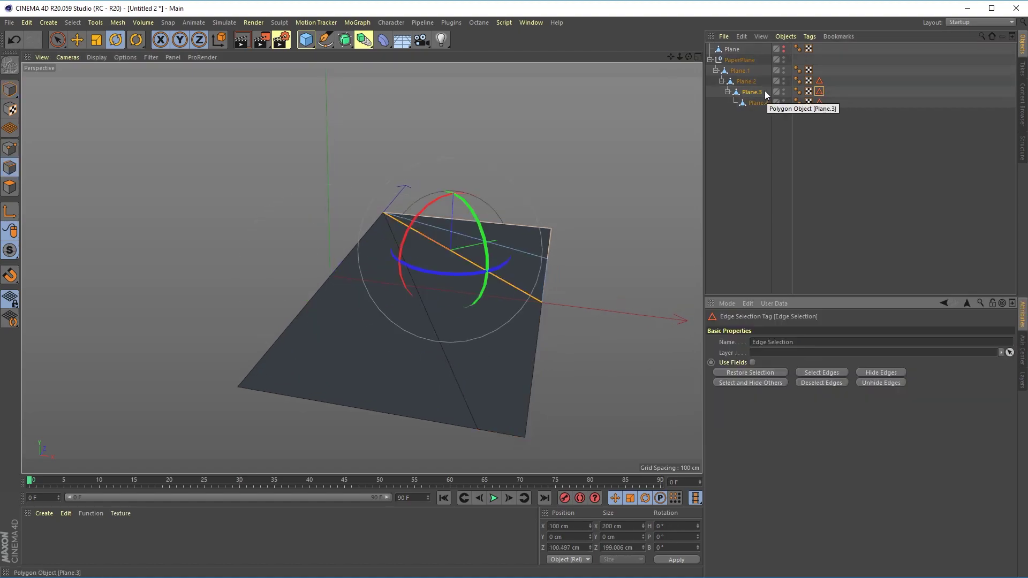
left_click(761, 91)
left_click(820, 91)
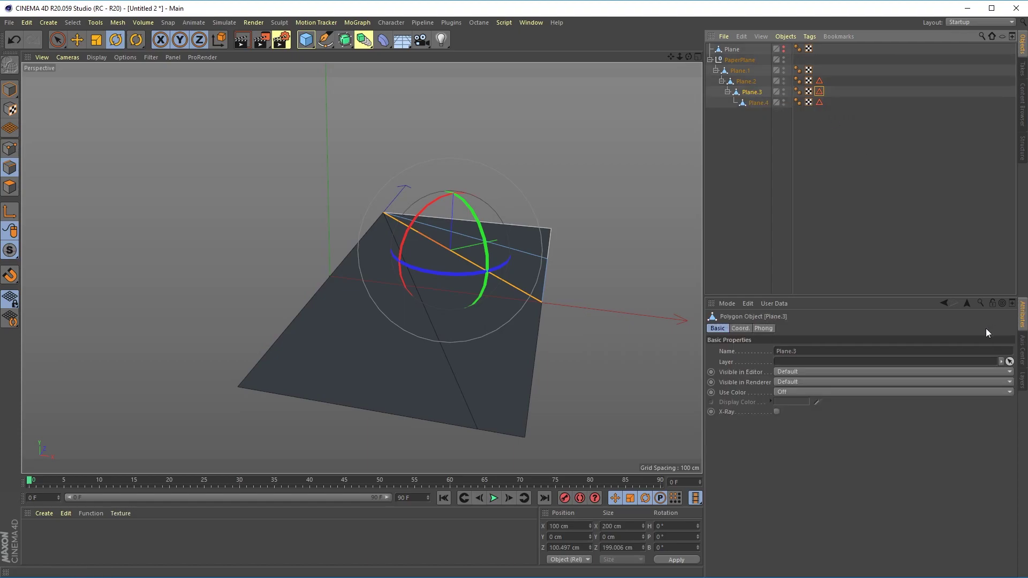
left_click(1022, 352)
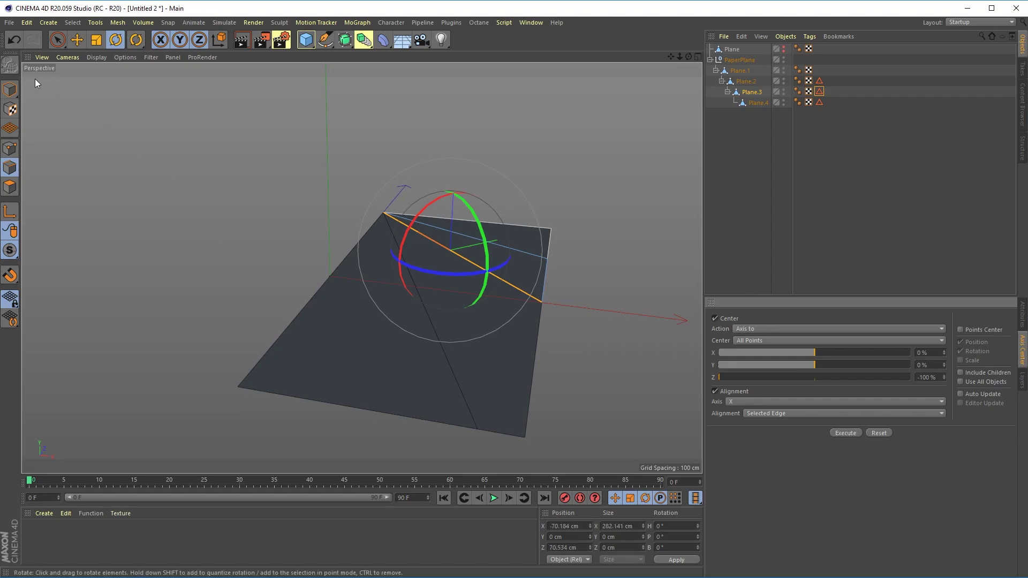
left_click(12, 91)
scroll(493, 278, "up", 4)
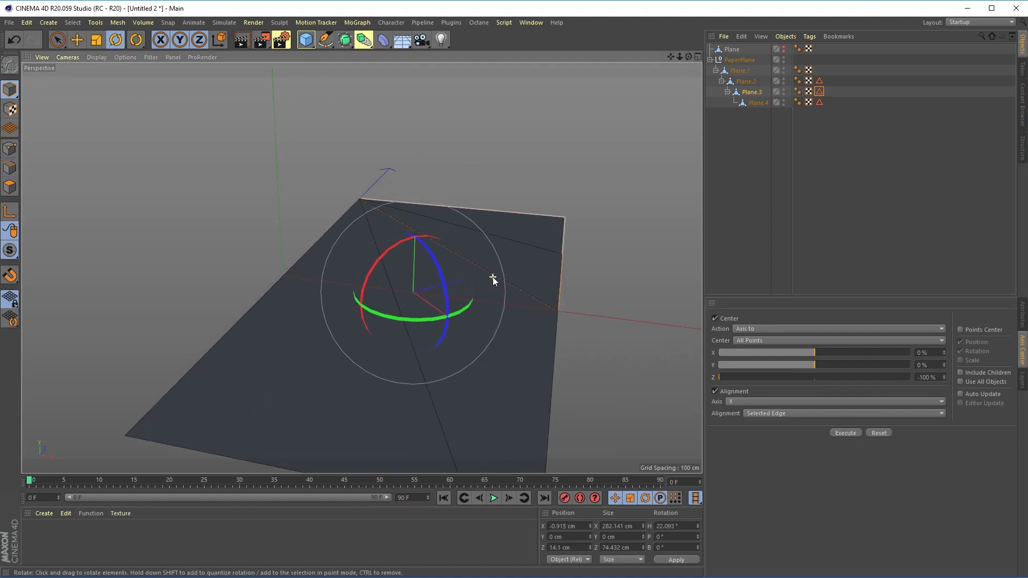
key("e")
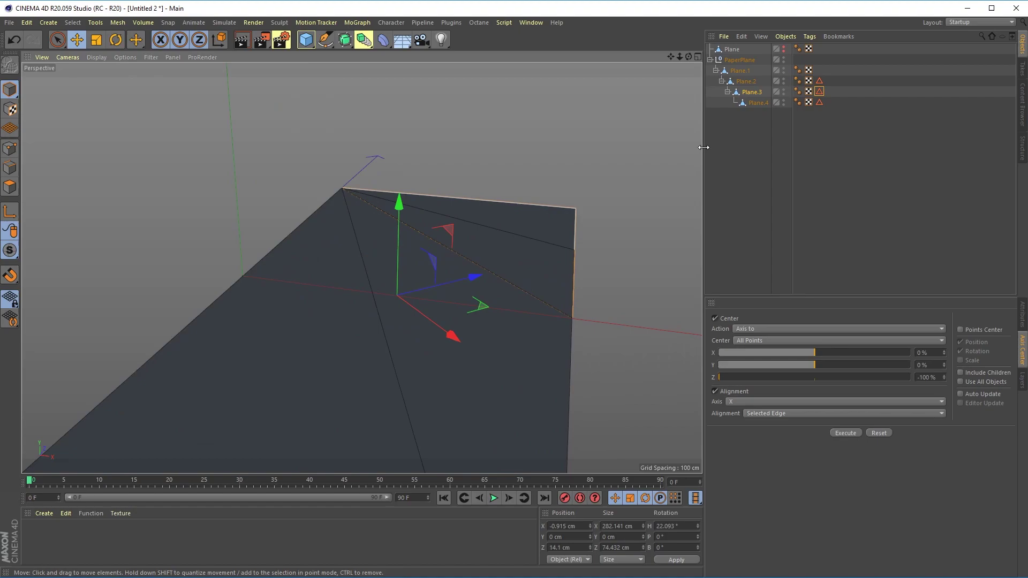
Align Plane.3's axis to its fold edge and set the pivot Z to -100%
left_click(878, 434)
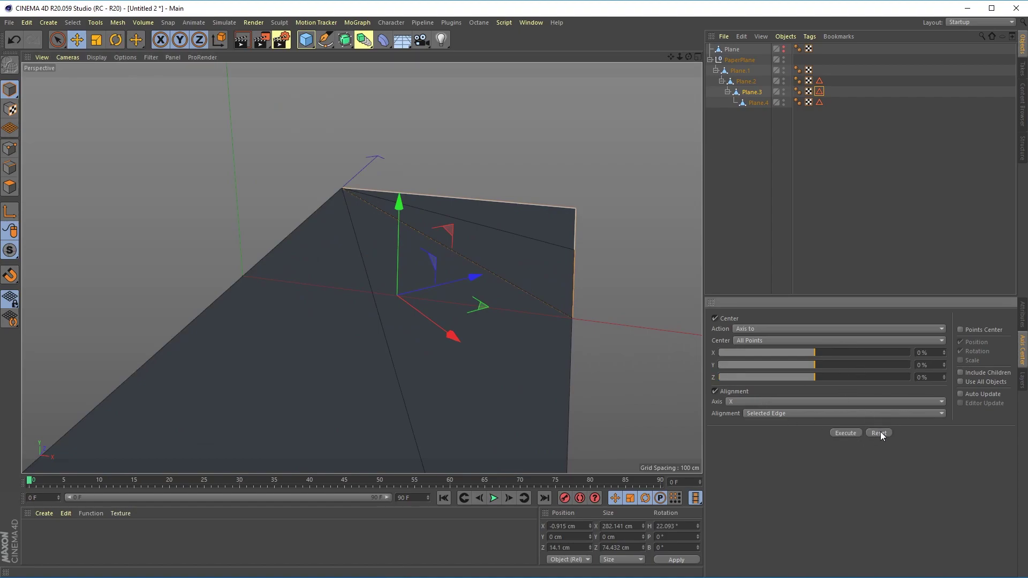
left_click(844, 433)
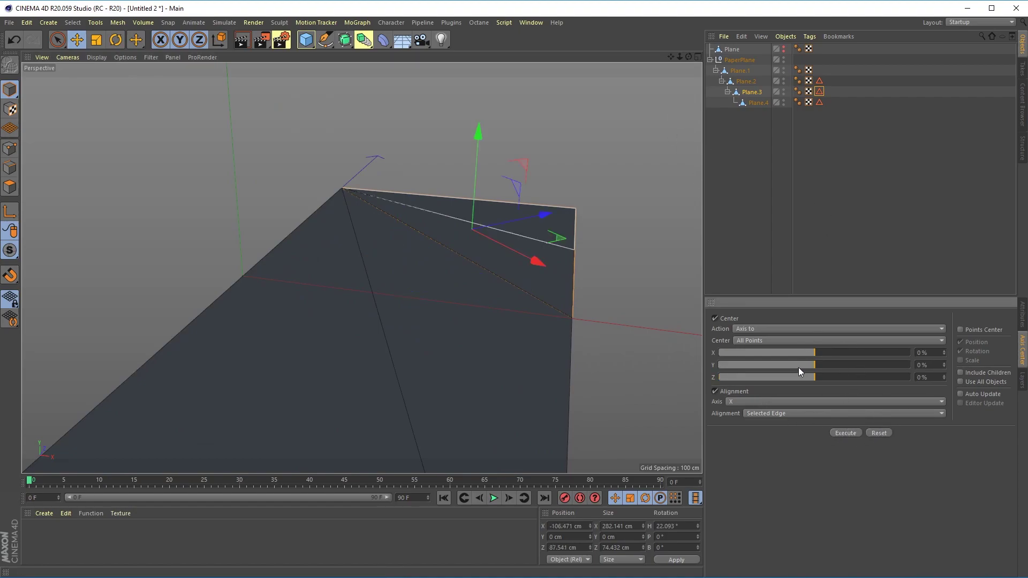
left_click_drag(688, 57, 642, 80)
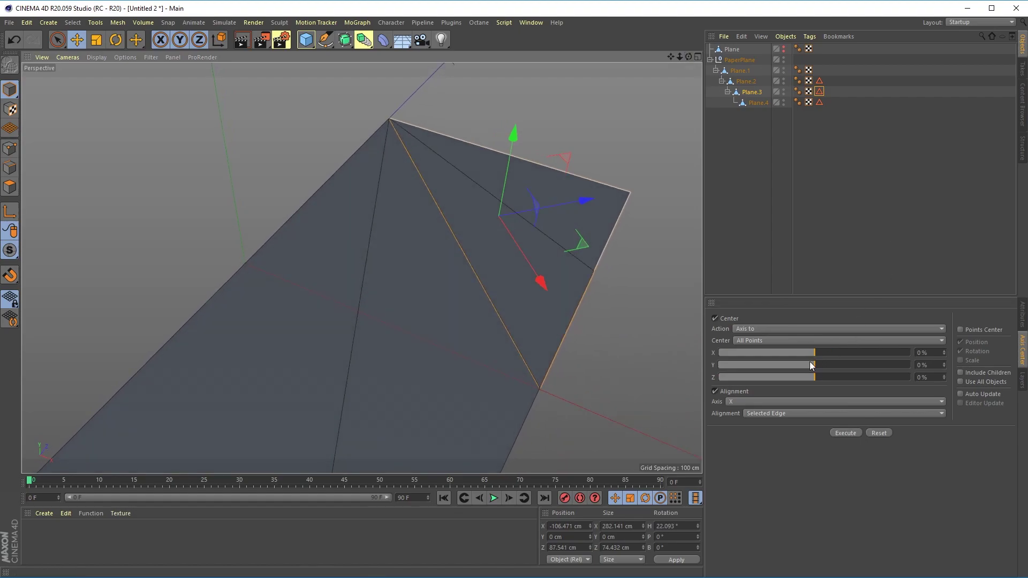
left_click_drag(788, 377, 719, 377)
left_click(851, 433)
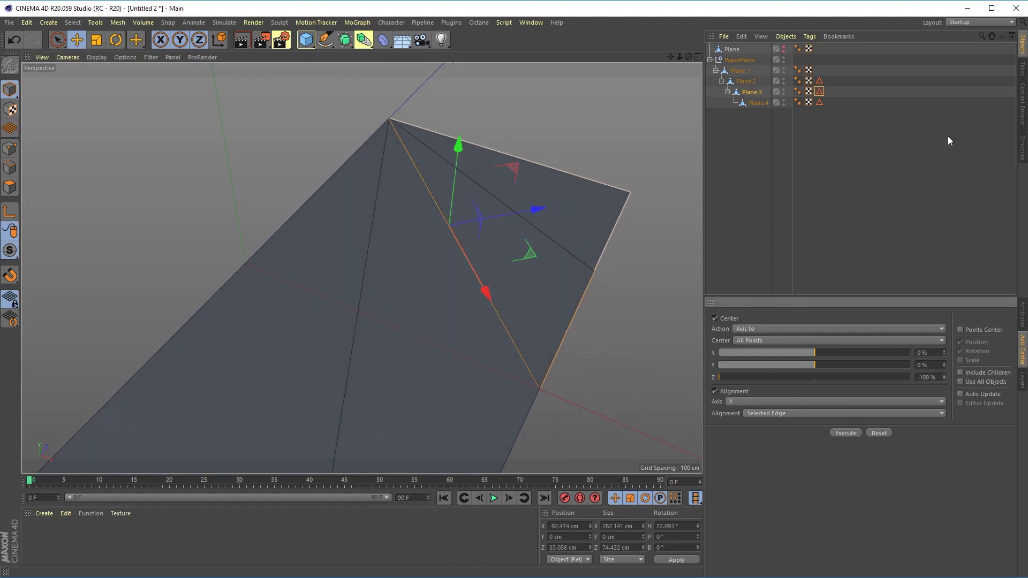
Align Plane.4's axis with its stored fold edge and move its pivot onto it
left_click(750, 104)
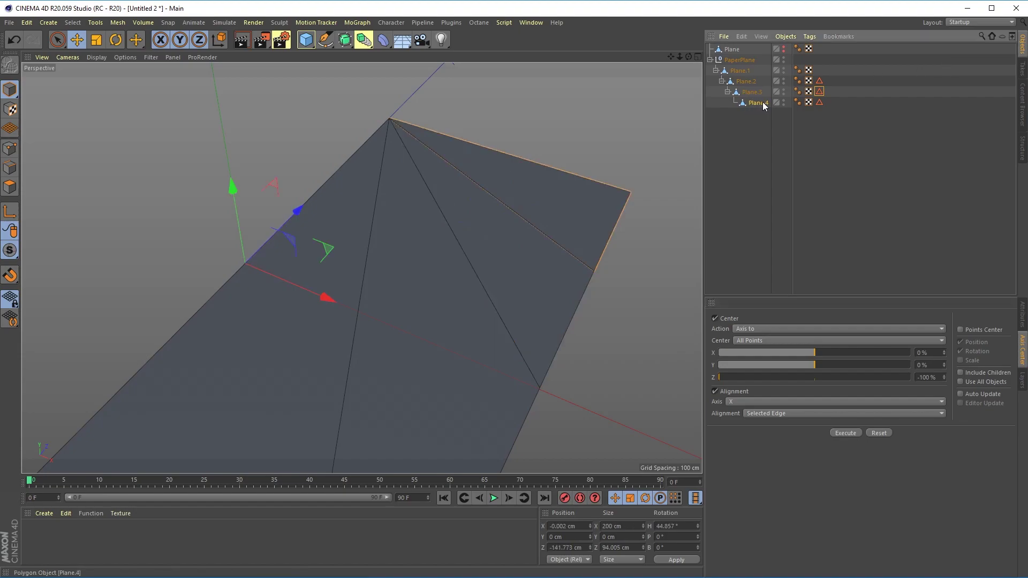
double_click(820, 103)
left_click(762, 103)
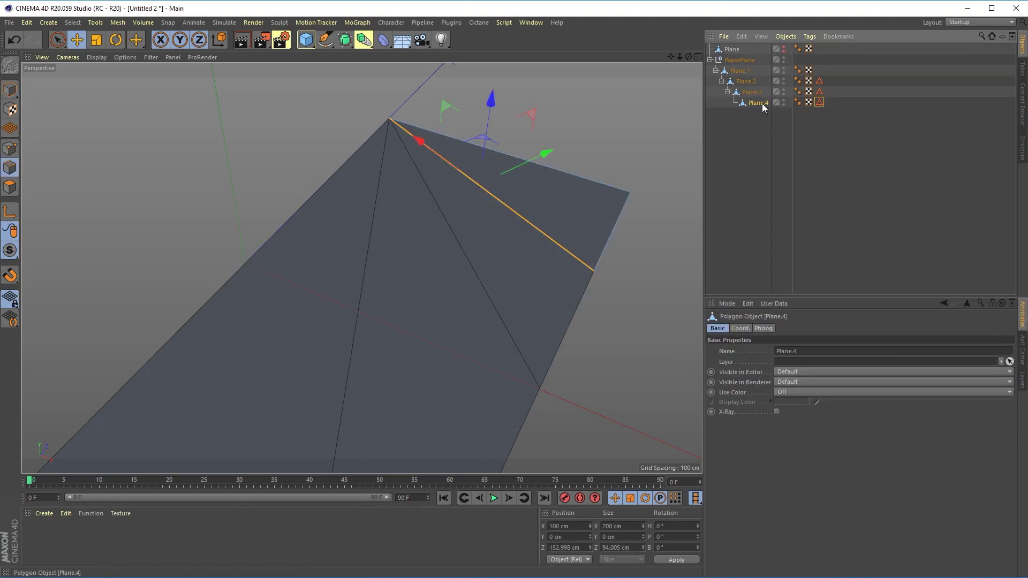
left_click(1022, 355)
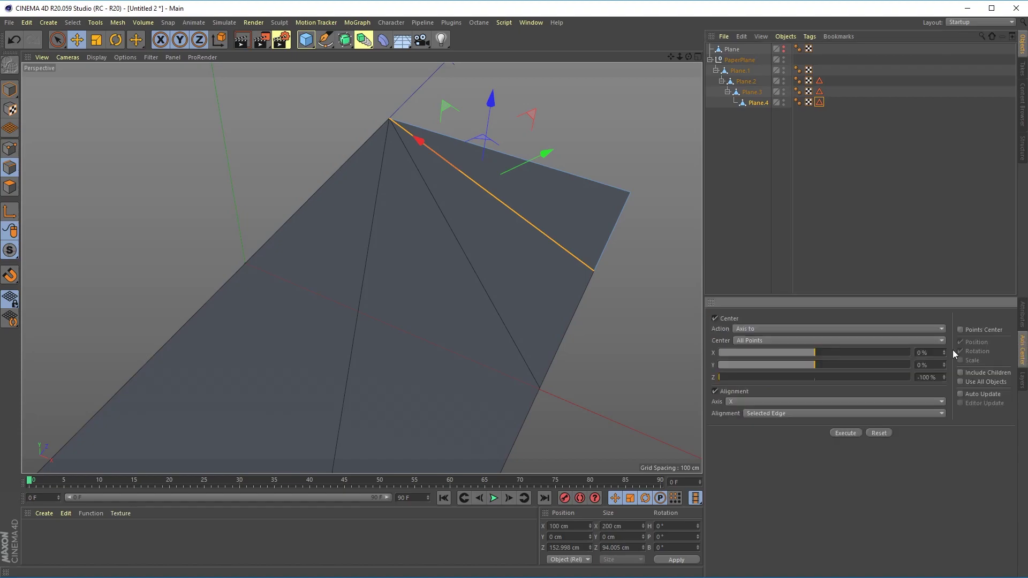
left_click(844, 432)
left_click(845, 433)
left_click(850, 432)
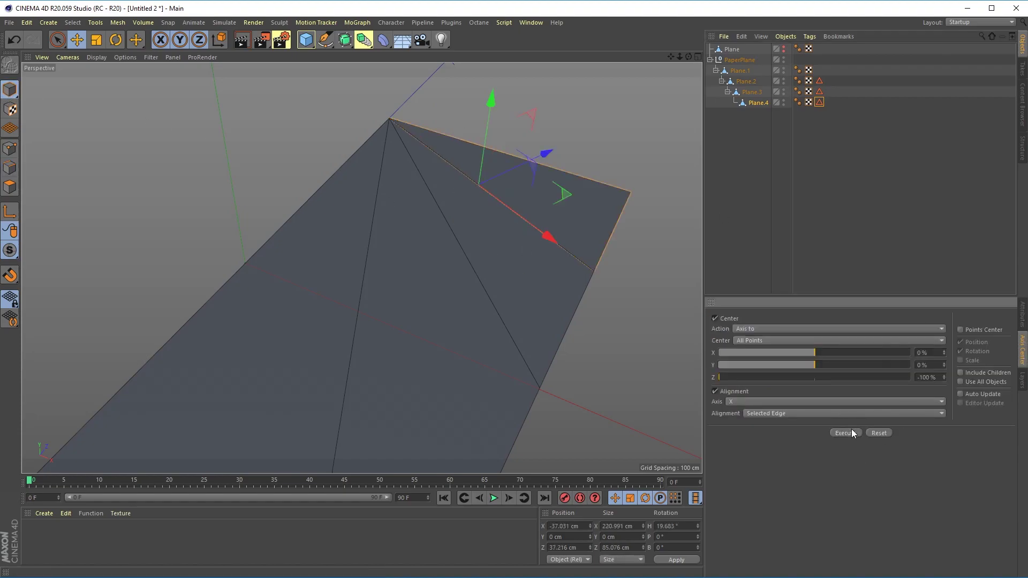
left_click(752, 92)
Test-fold Plane.4 around its fold edge with the Rotate tool, undoing each try
left_click(757, 103)
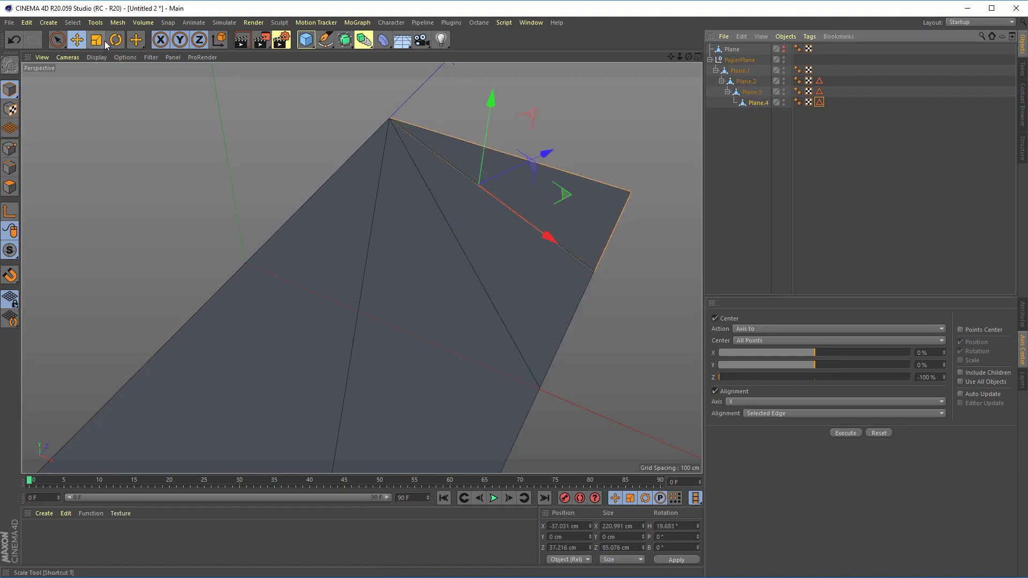
left_click(116, 39)
left_click_drag(457, 162, 402, 210)
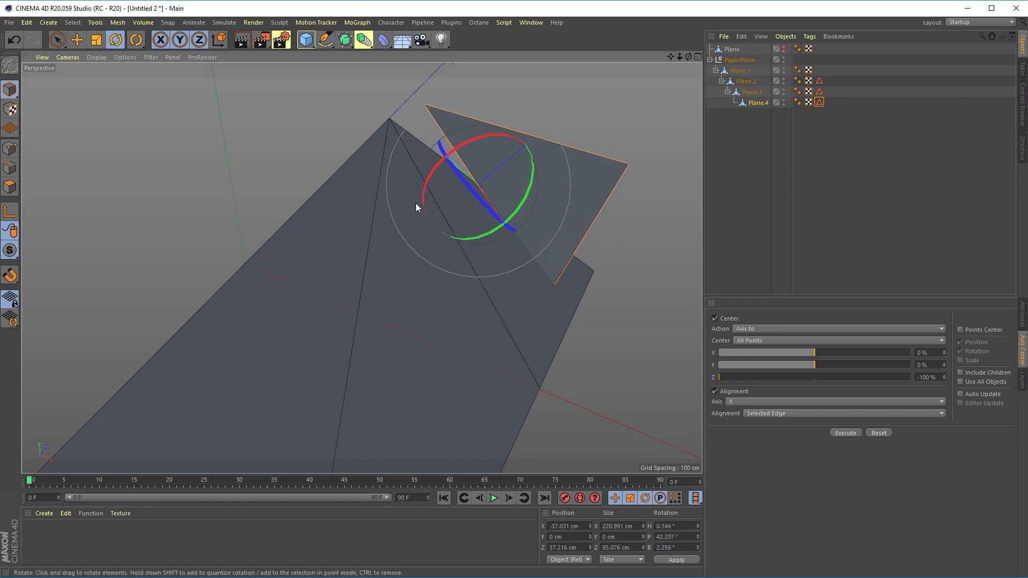
key("ctrl+z")
left_click_drag(453, 162, 525, 184)
key("ctrl+z")
Undo Plane.3's test rotation, select the PaperPlane group, and open the command search
left_click(751, 92)
key("ctrl+z")
scroll(525, 184, "down", 2)
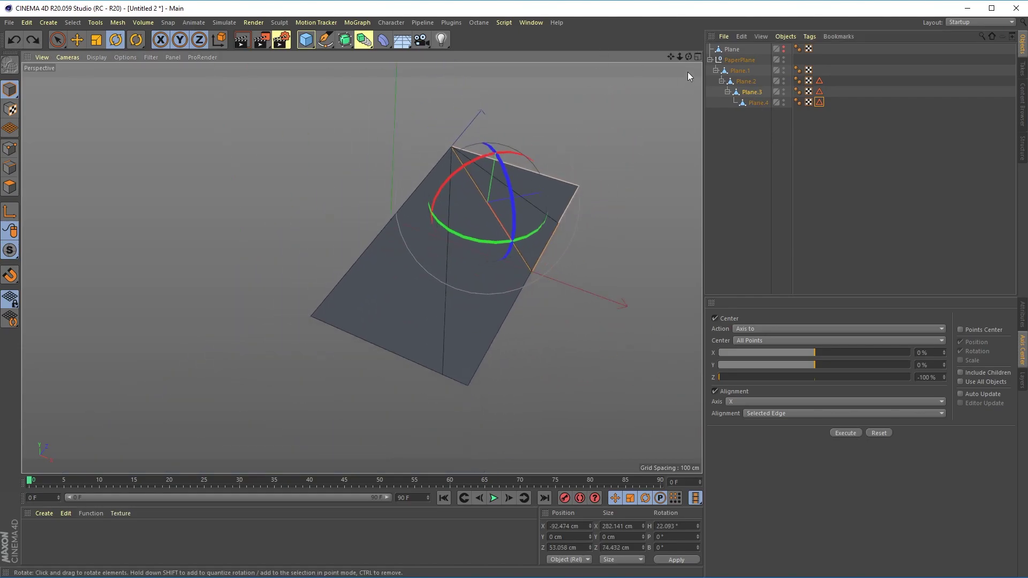
left_click_drag(669, 58, 551, 192)
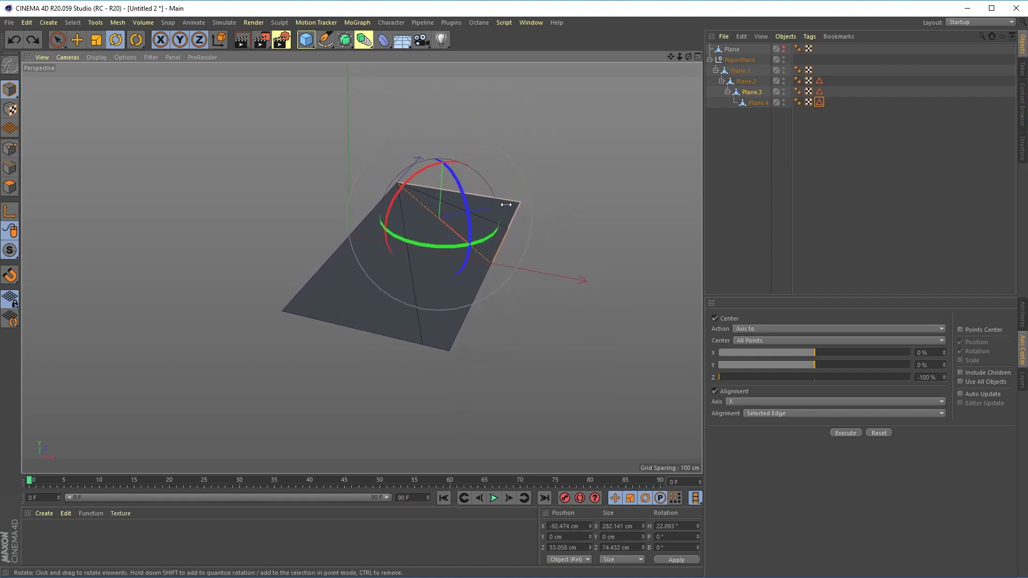
left_click(738, 59)
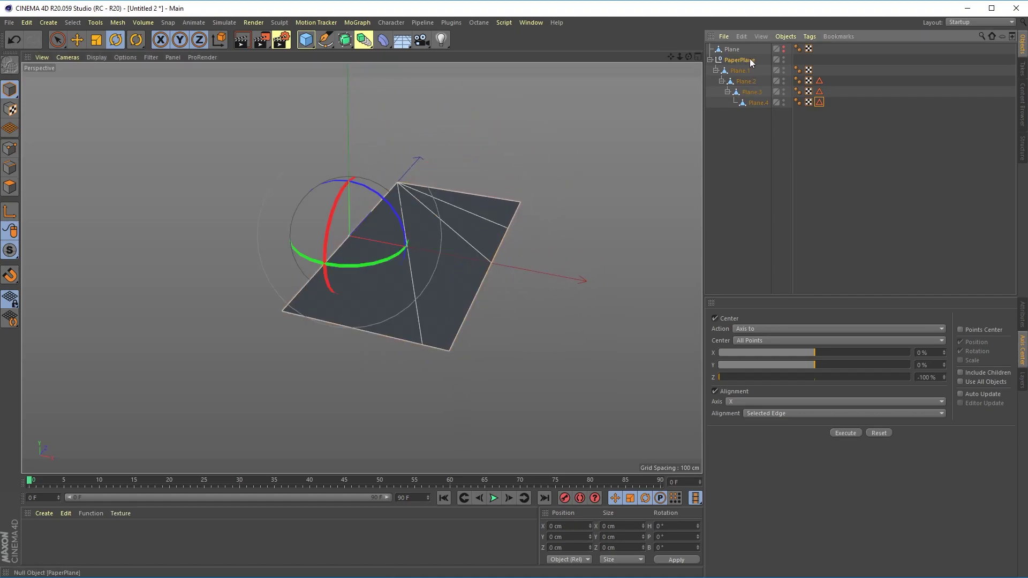
key("shift+c")
Add a Symmetry object with the 'sy' search and nest PaperPlane under it
type("sy")
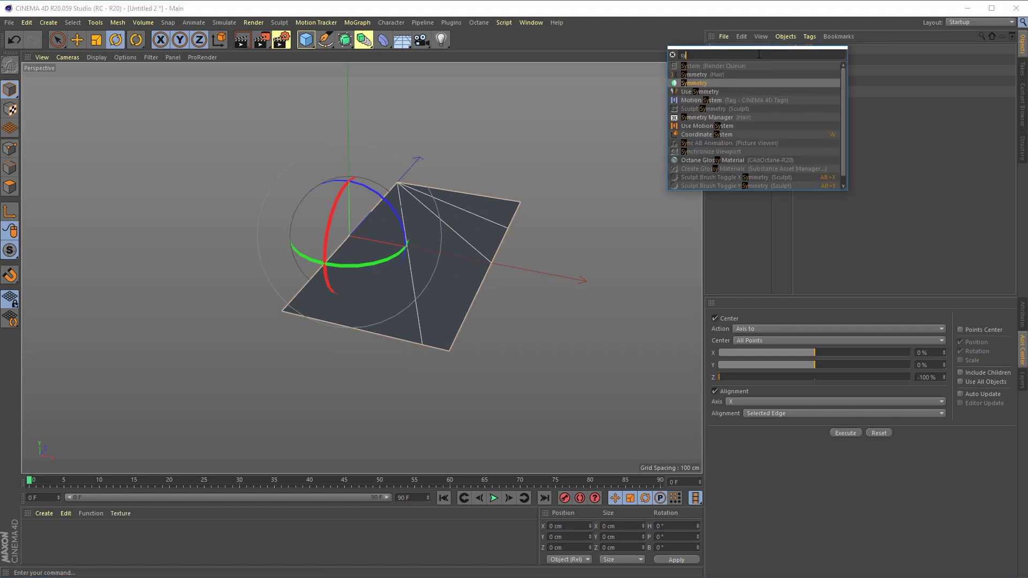
key("Return")
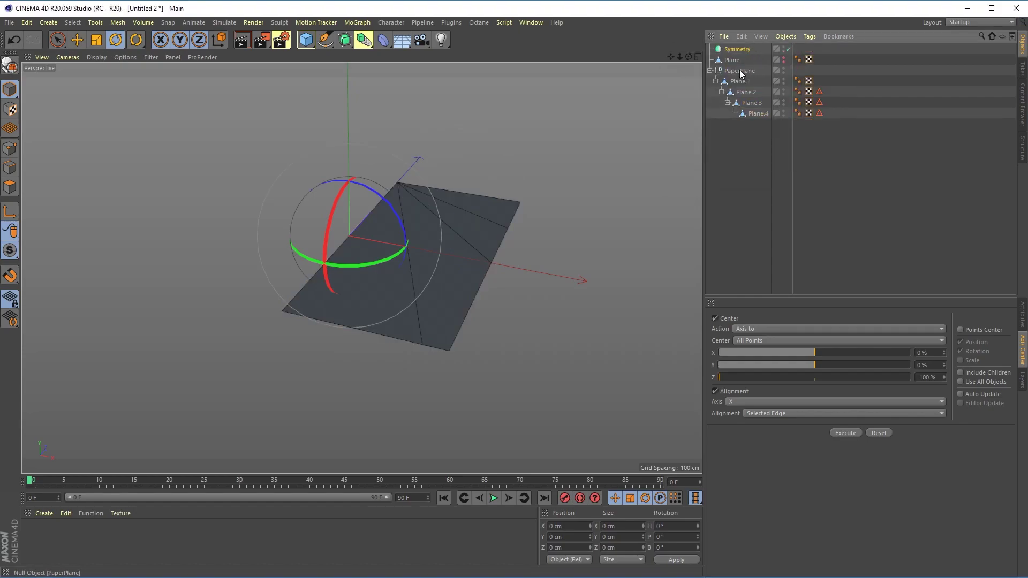
left_click_drag(733, 74, 746, 50)
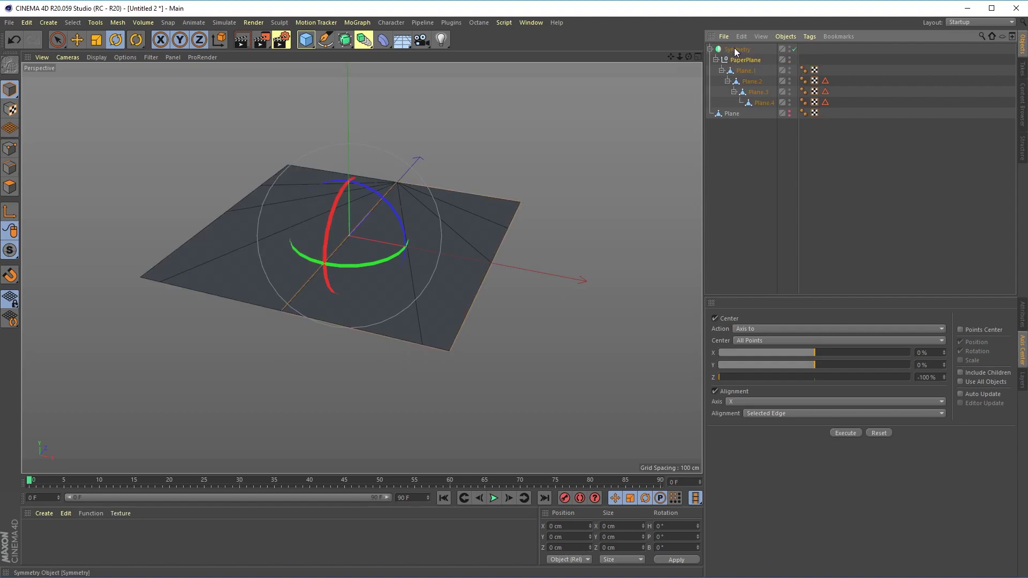
Set the Symmetry object's Mirror Plane to ZY
left_click(744, 56)
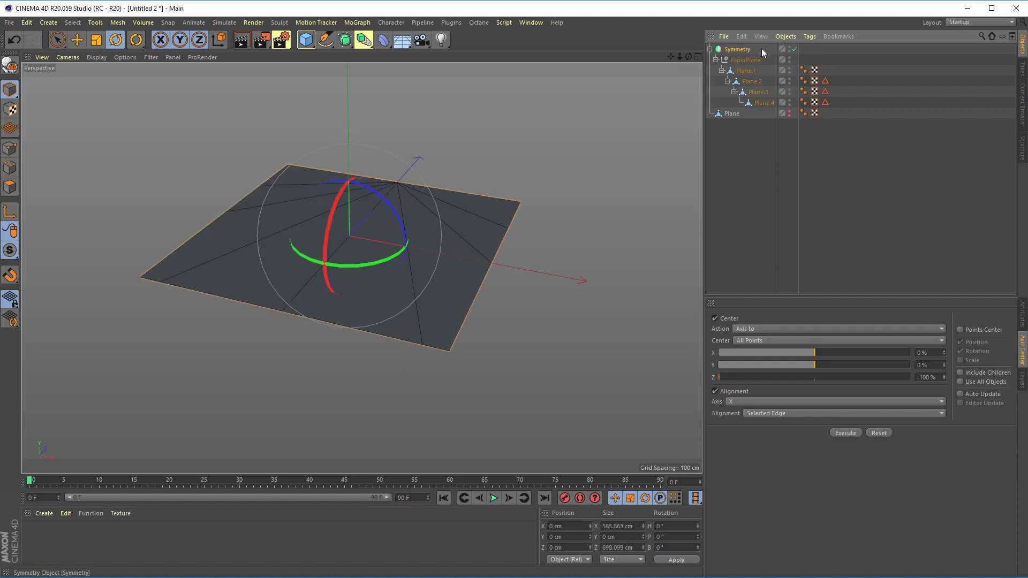
left_click(1023, 320)
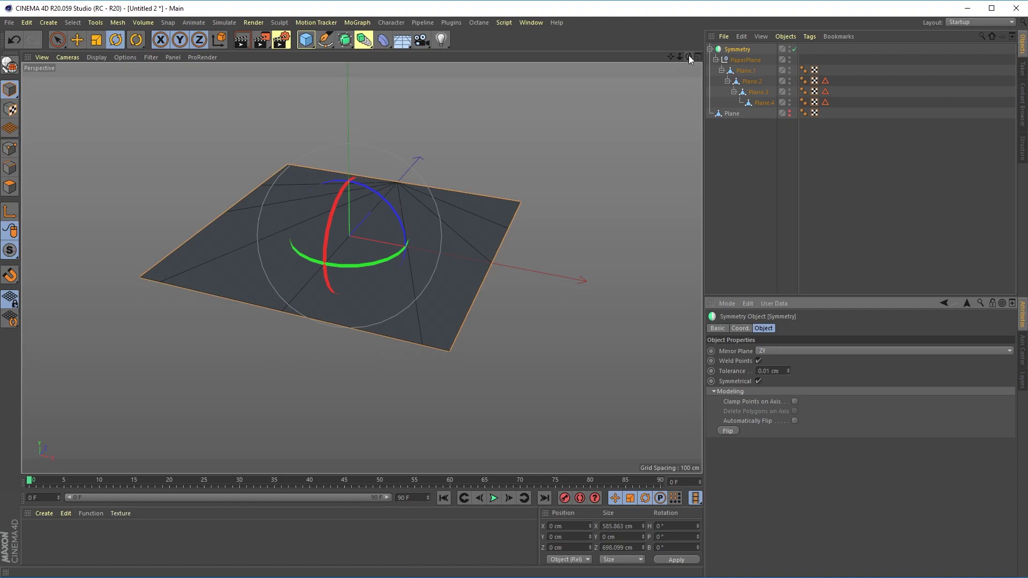
mouse_move(688, 56)
left_mouse_down()
mouse_move(664, 58)
mouse_move(683, 66)
left_mouse_up()
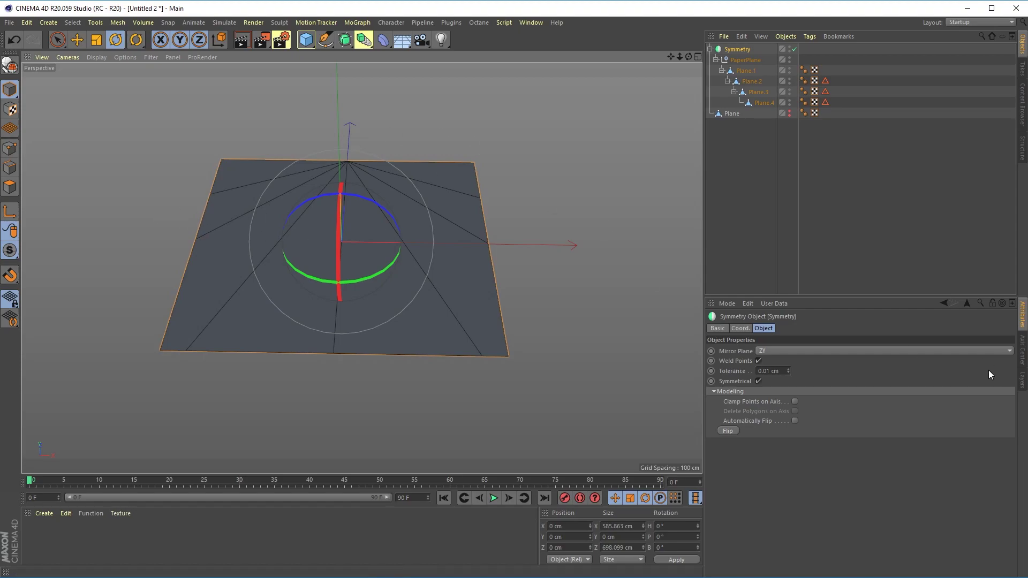
left_click(781, 351)
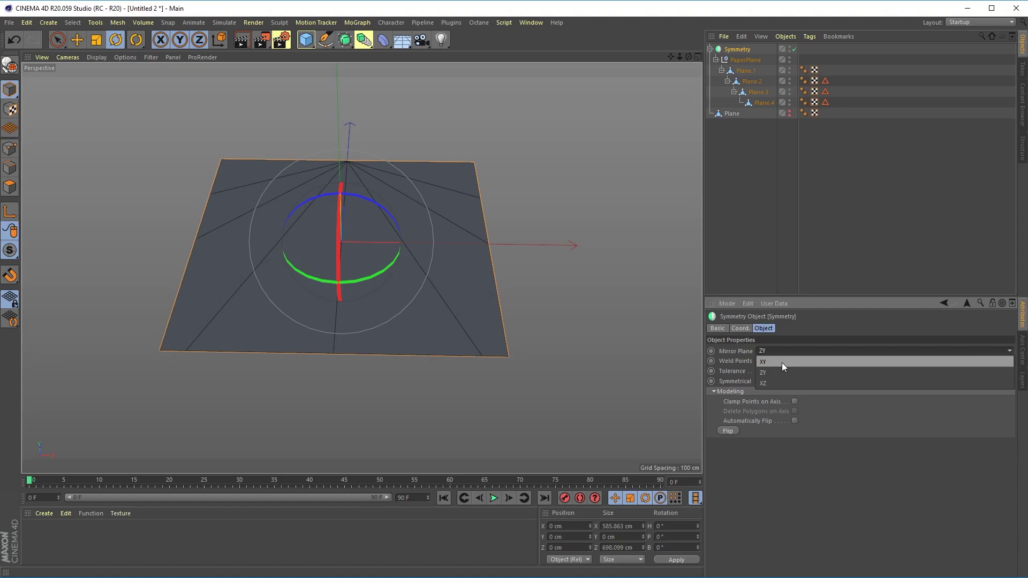
left_click(781, 362)
left_click(778, 355)
left_click(772, 372)
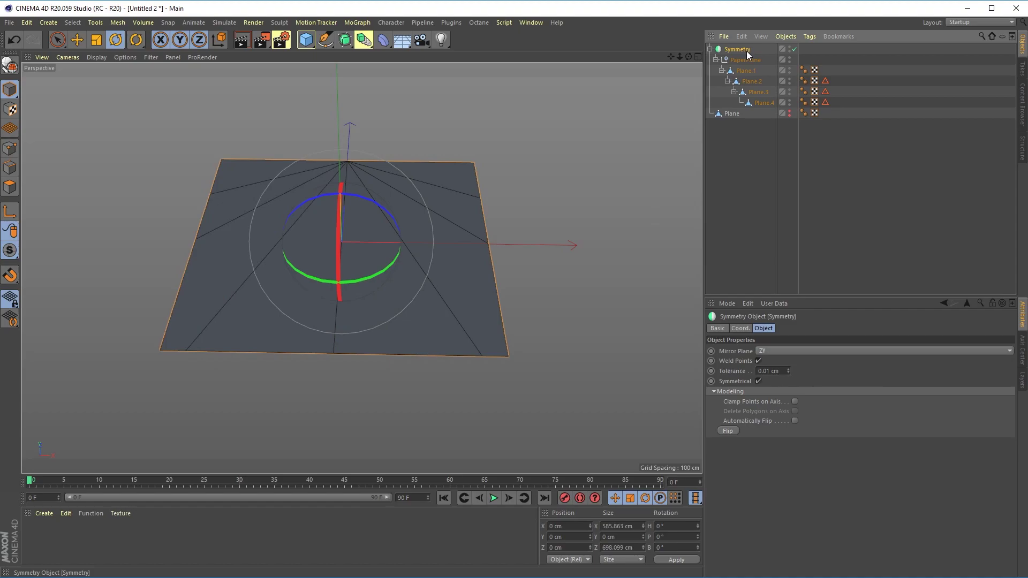
Add a Connect object through 'conn', place it under Symmetry, and nest PaperPlane inside it
double_click(766, 52)
type("conn")
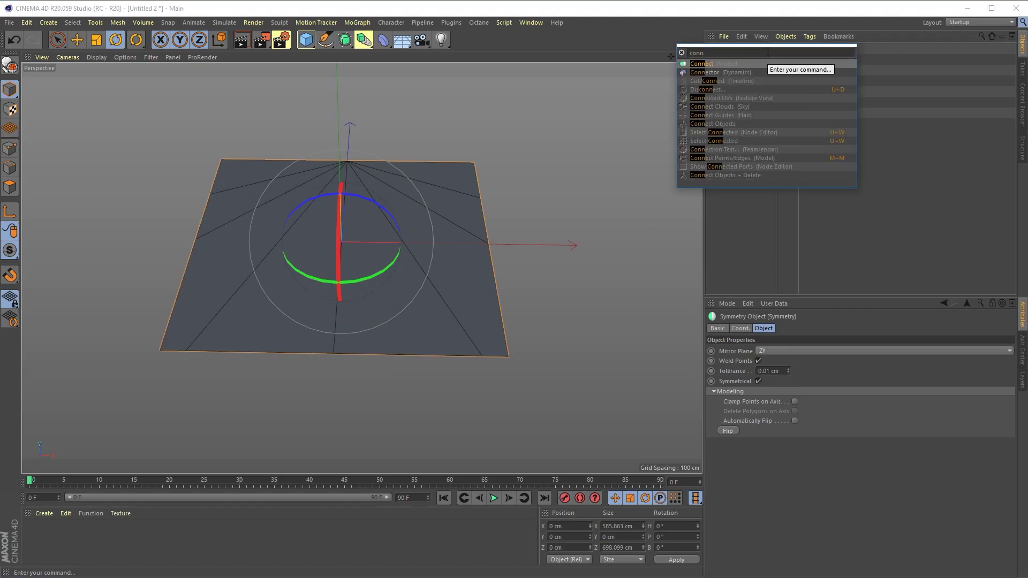
key("Return")
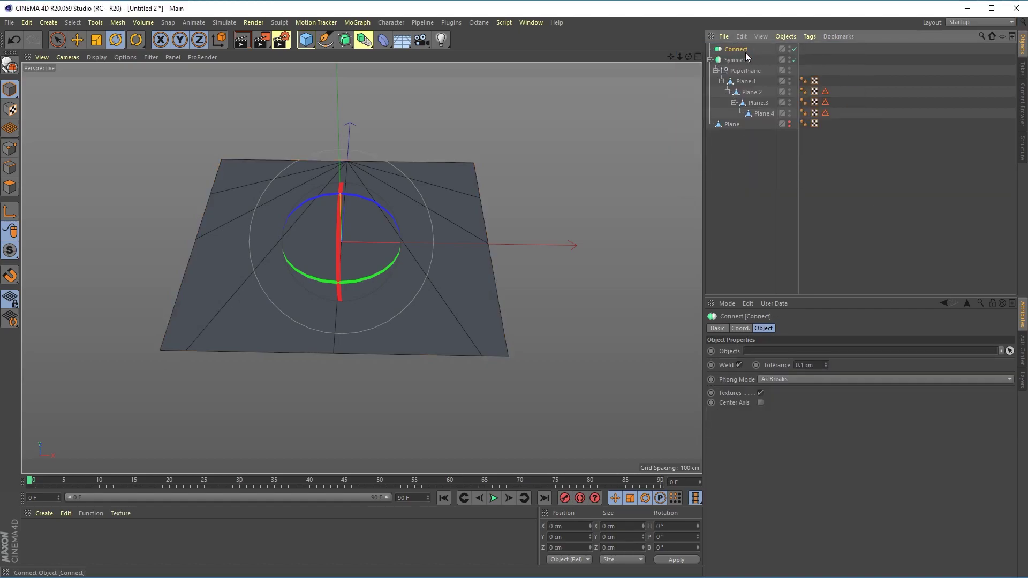
left_click_drag(737, 51, 739, 60)
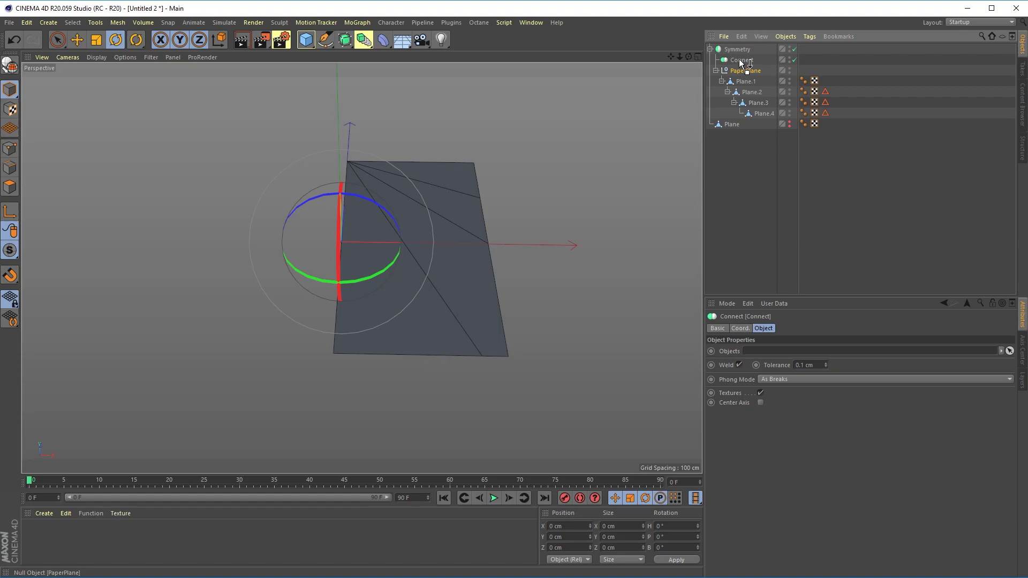
left_click_drag(742, 63, 751, 61)
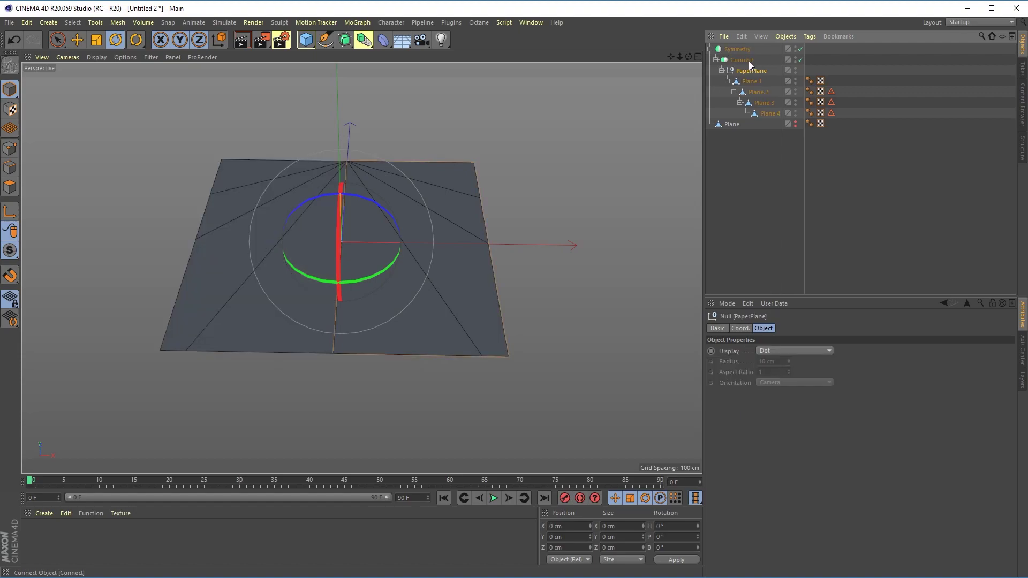
left_click(748, 61)
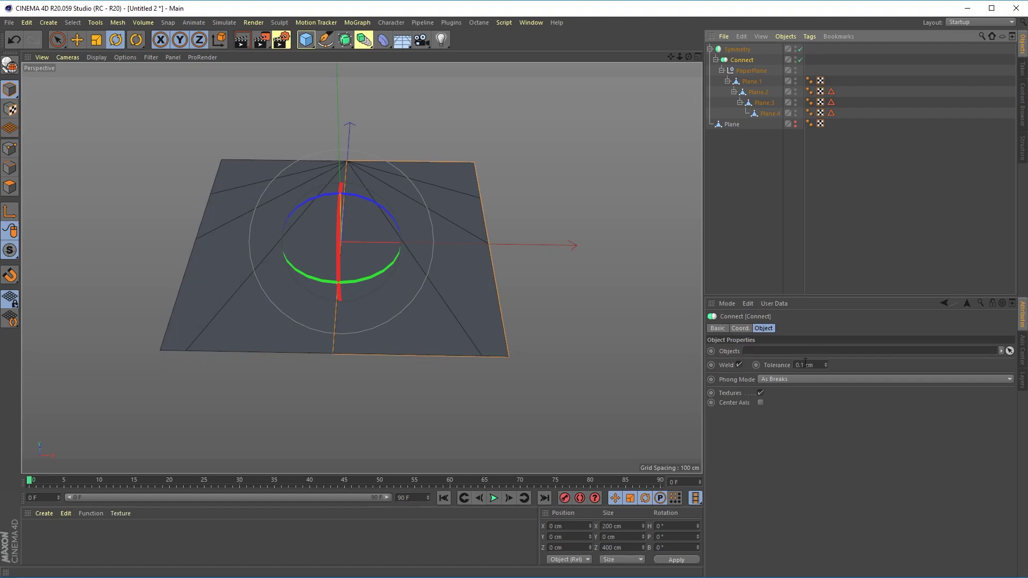
left_click_drag(689, 56, 549, 191)
scroll(421, 249, "up", 3)
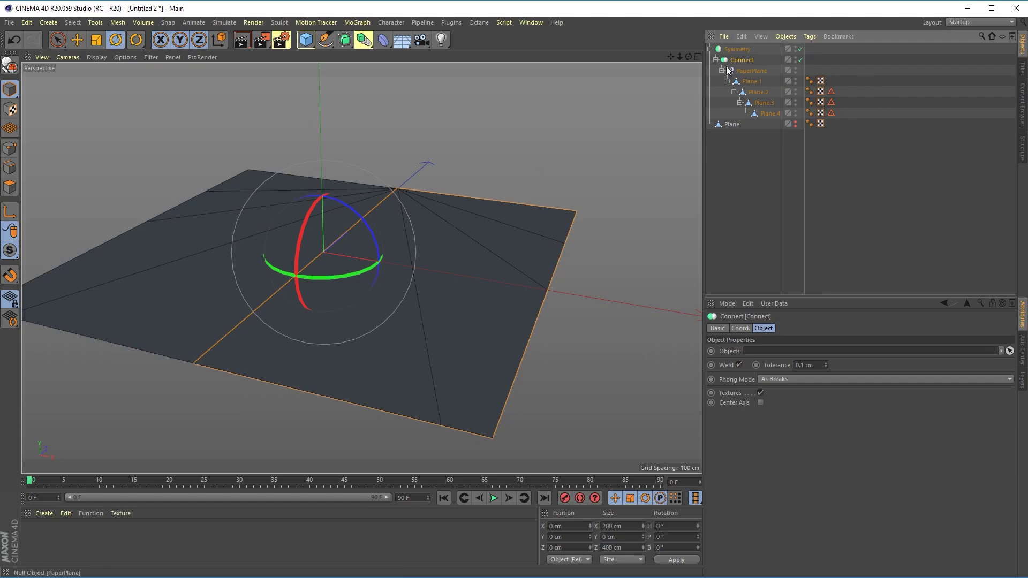
With Autokeying on, key flat R.H/R.P/R.B rotations for Plane.1–Plane.4, then move to frame 30
left_click_drag(332, 261, 356, 244, "alt")
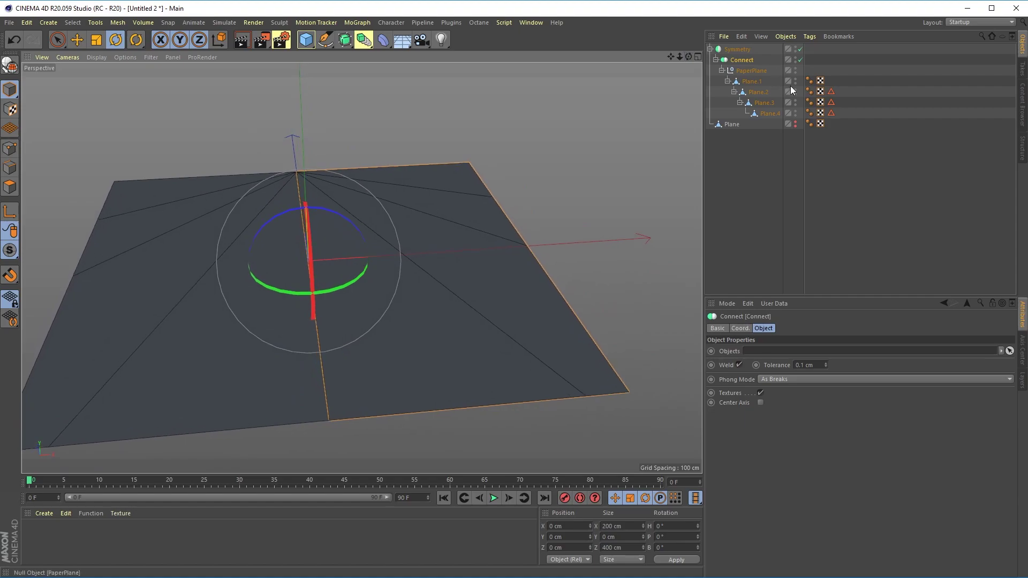
left_click(750, 81)
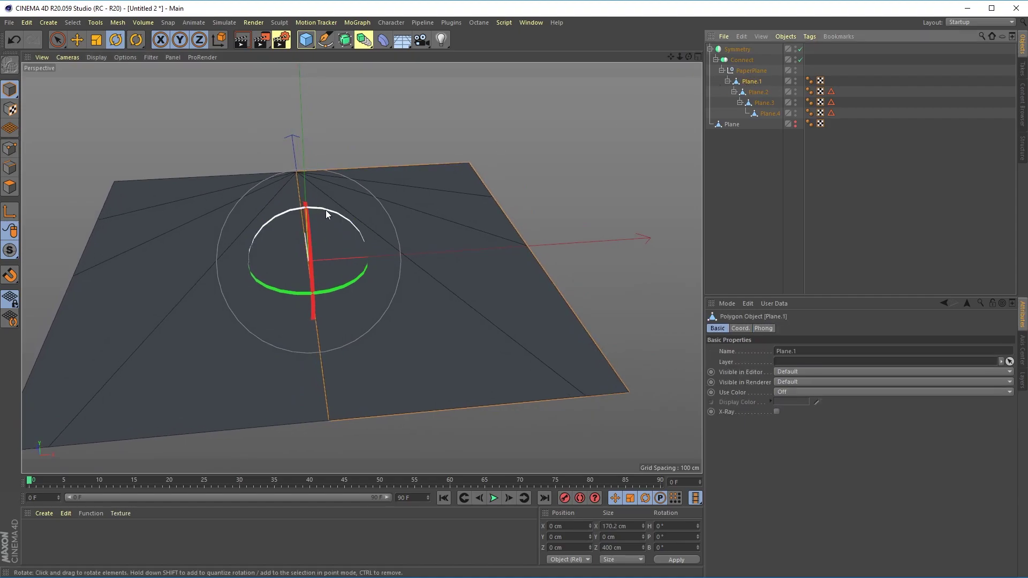
left_click(580, 498)
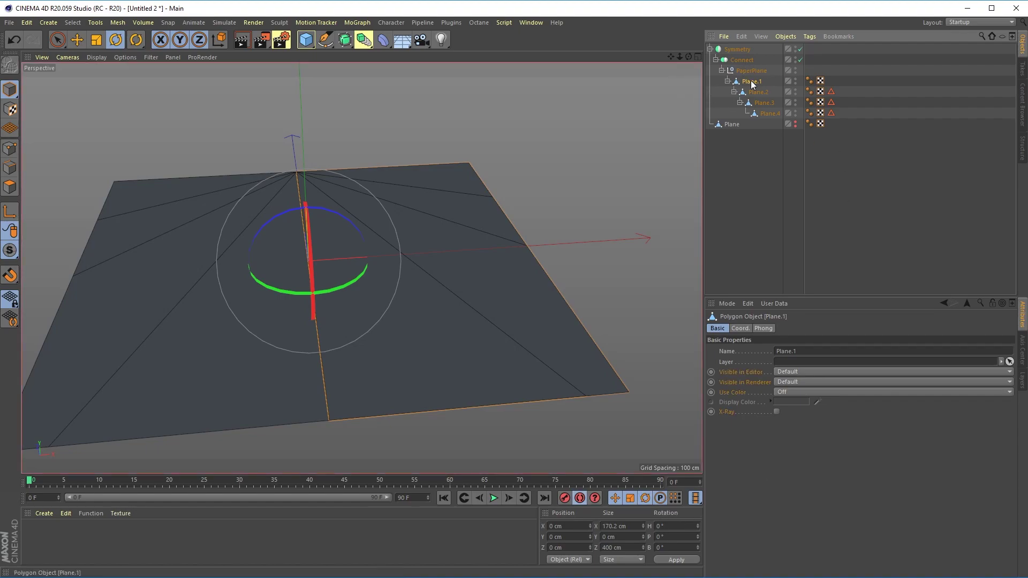
left_click(768, 114, "shift")
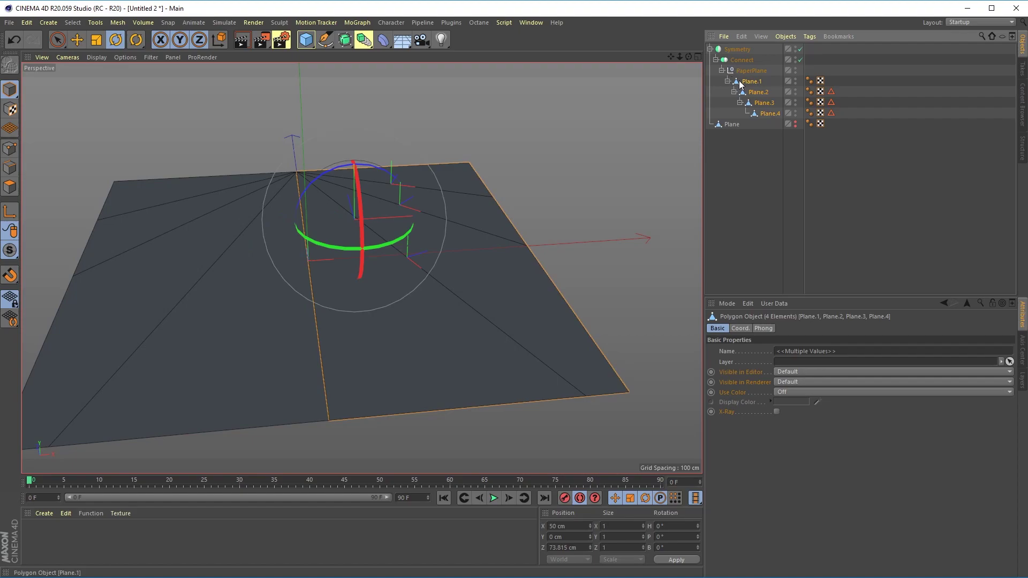
left_click(739, 328)
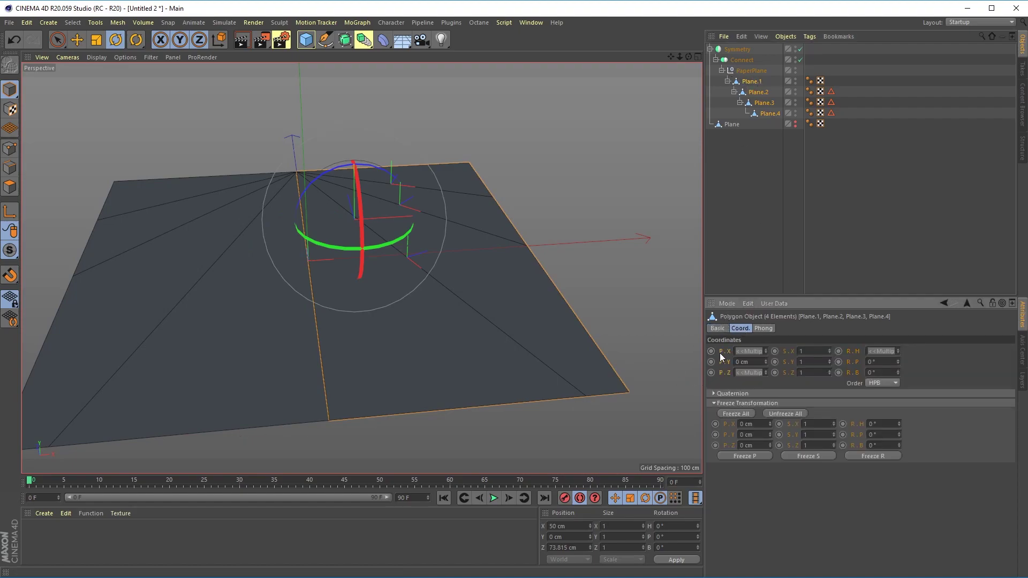
left_click(838, 351)
left_click_drag(102, 482, 193, 492)
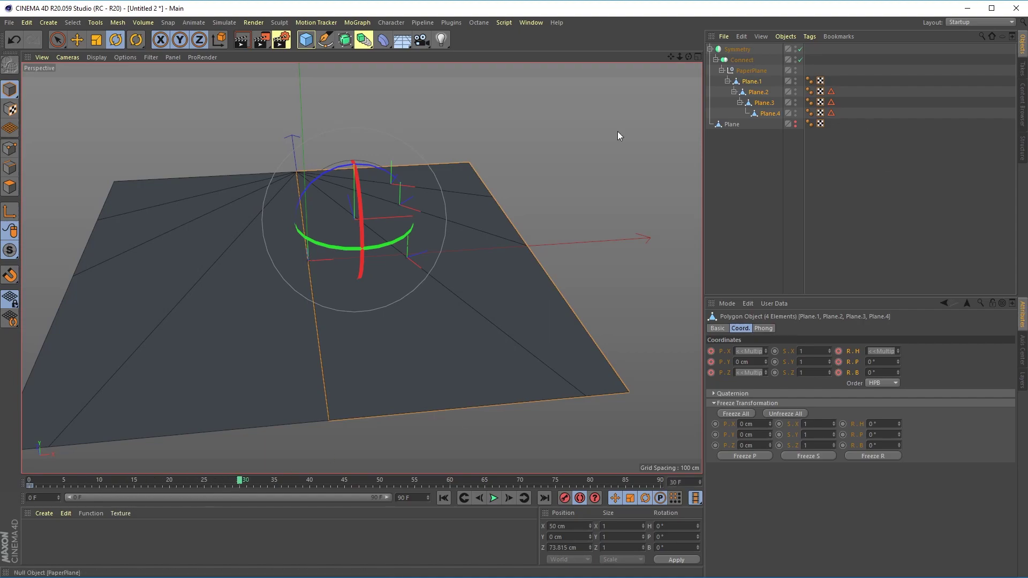
Fold Plane.1 by banking it and Plane.2 by pitching it down at frame 30
left_click(752, 82)
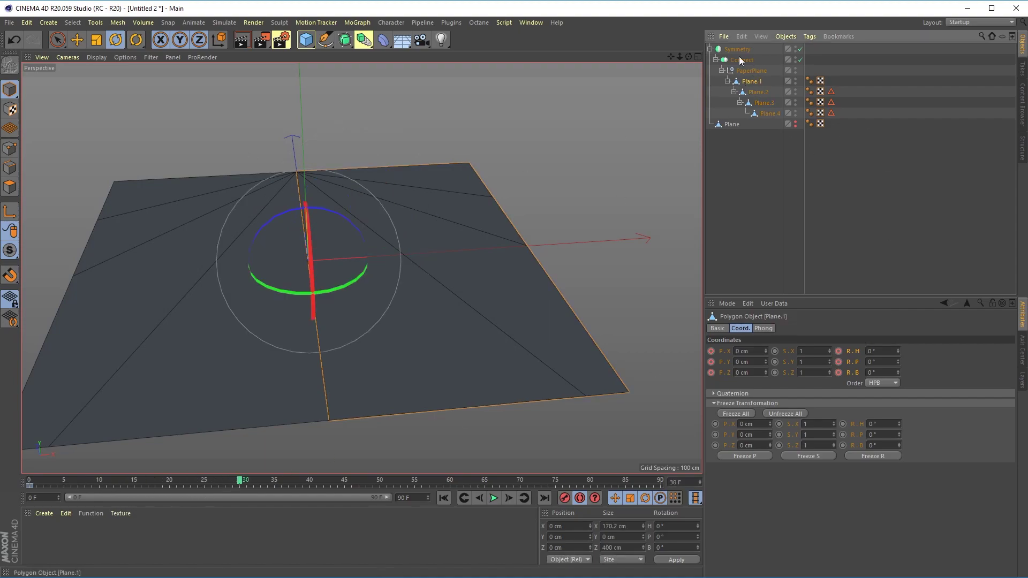
left_click_drag(287, 211, 128, 277)
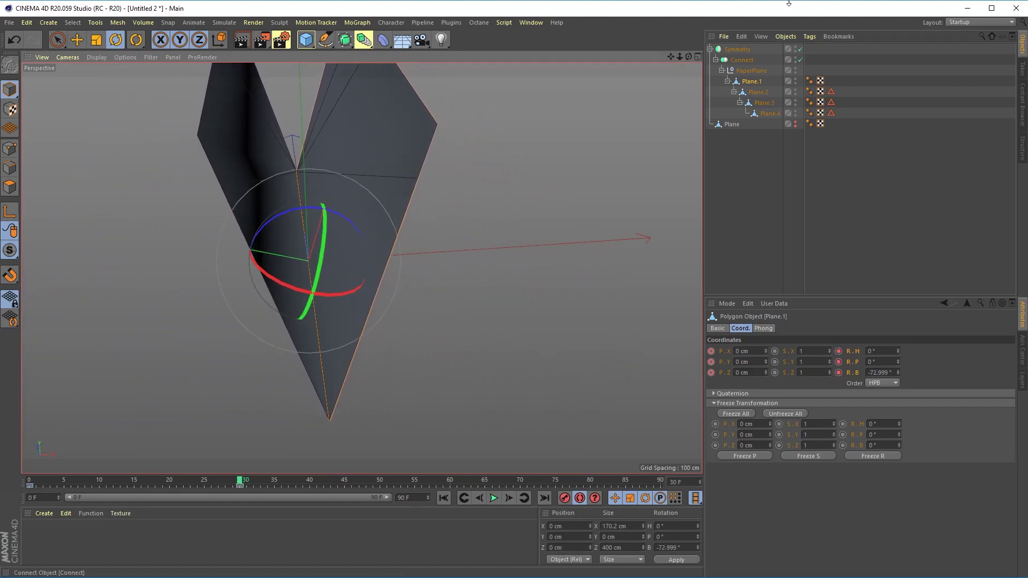
left_click(758, 92)
left_click_drag(308, 123, 399, 114)
mouse_move(689, 57)
left_mouse_down()
mouse_move(674, 96)
mouse_move(667, 53)
mouse_move(670, 69)
mouse_move(708, 45)
mouse_move(690, 66)
mouse_move(686, 57)
mouse_move(701, 63)
left_mouse_up()
Fold Plane.3 back and pitch Plane.4 to about 74.767° to finish the airplane shape
left_click(763, 103)
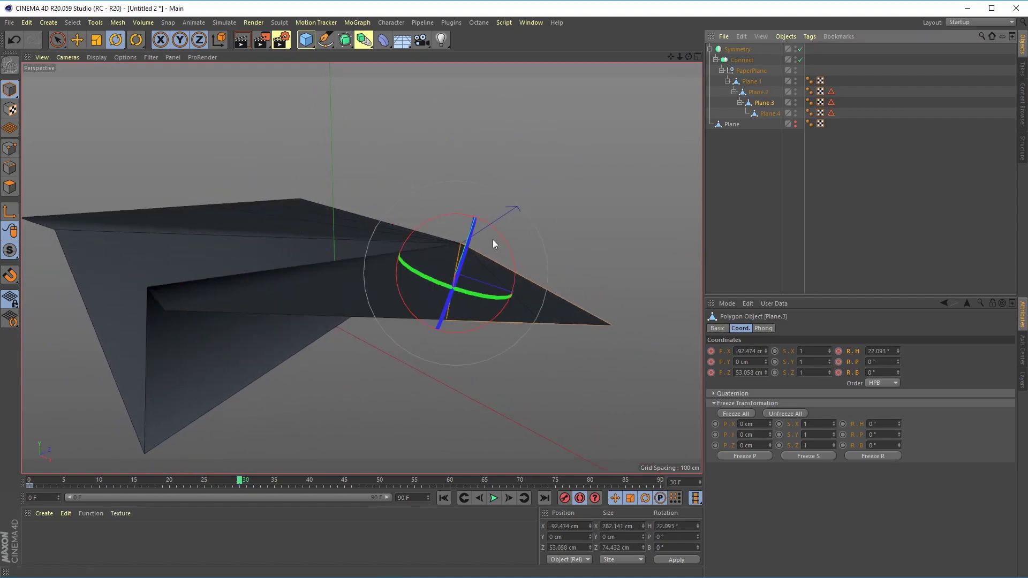
left_click_drag(436, 217, 588, 372)
left_click_drag(692, 54, 491, 274)
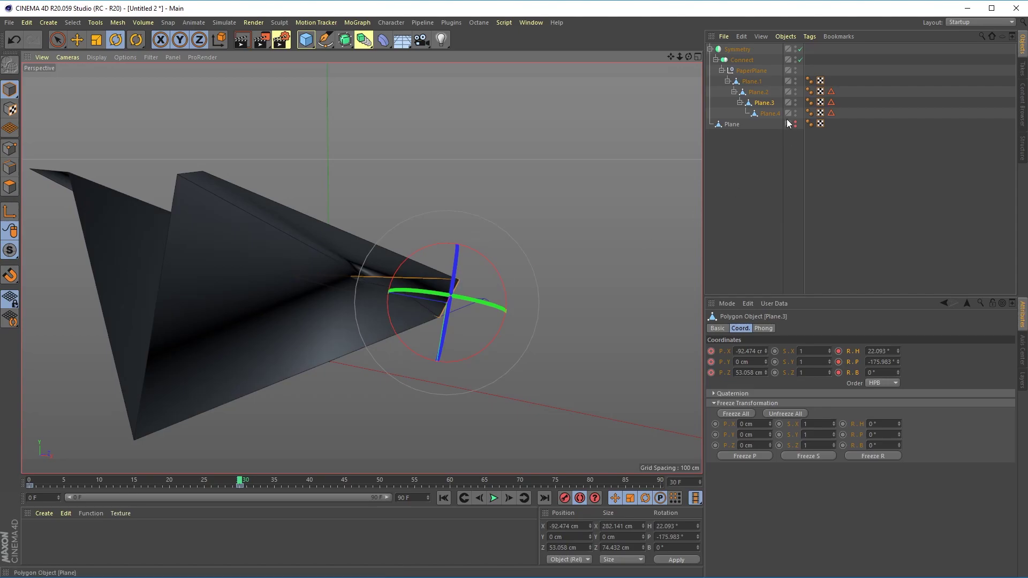
left_click(764, 111)
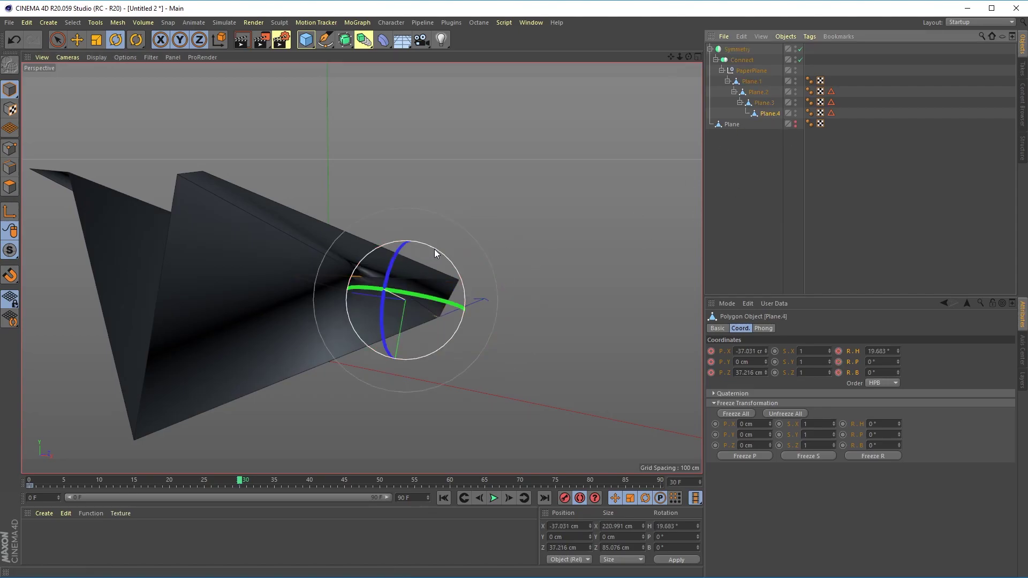
left_click_drag(434, 249, 295, 185)
mouse_move(689, 57)
left_mouse_down()
mouse_move(616, 75)
mouse_move(689, 59)
left_mouse_up()
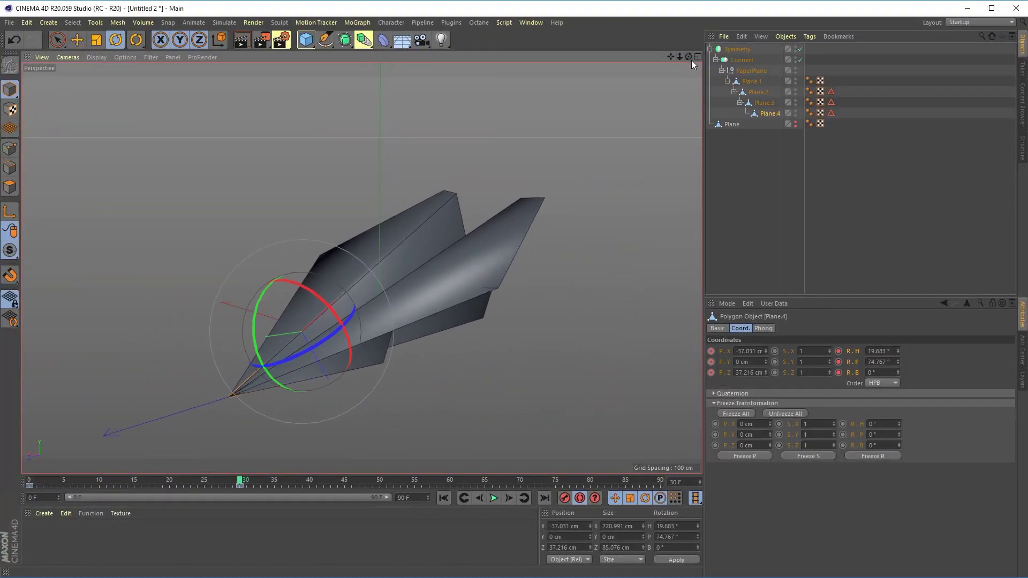
Turn off Autokeying and switch the Connect object's Phong Mode to Manual
left_click(742, 60)
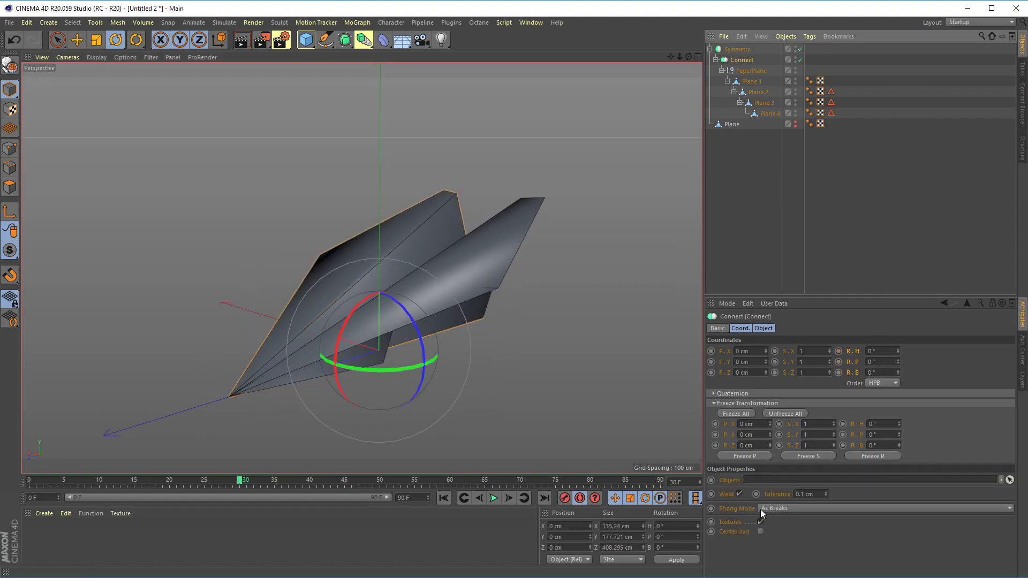
left_click(582, 500)
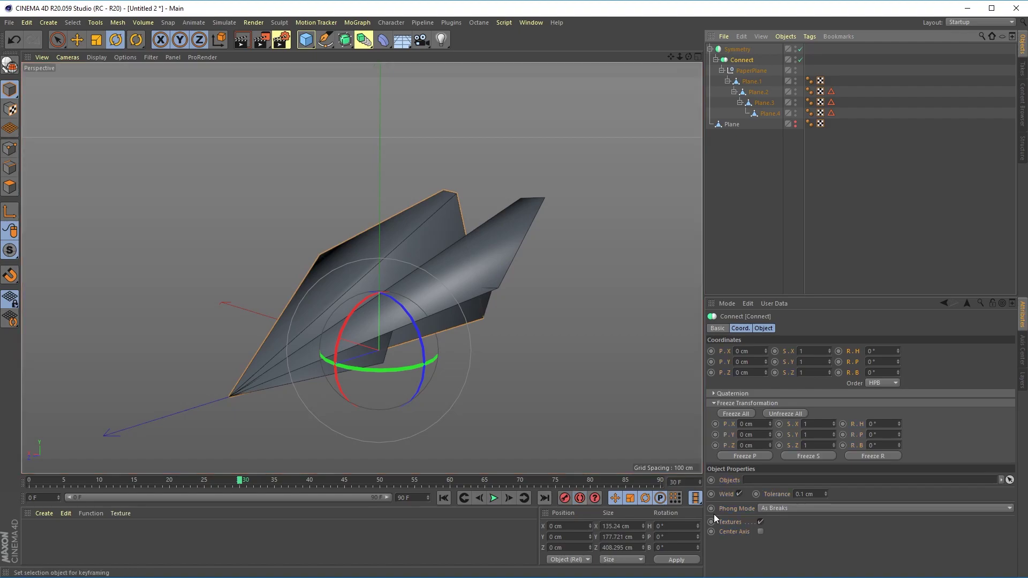
left_click(775, 509)
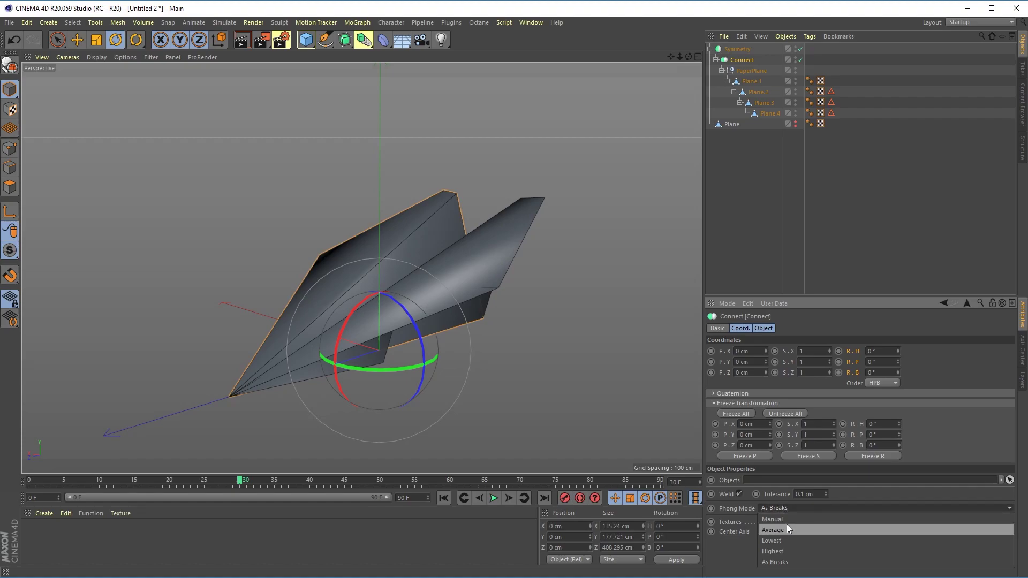
left_click(779, 519)
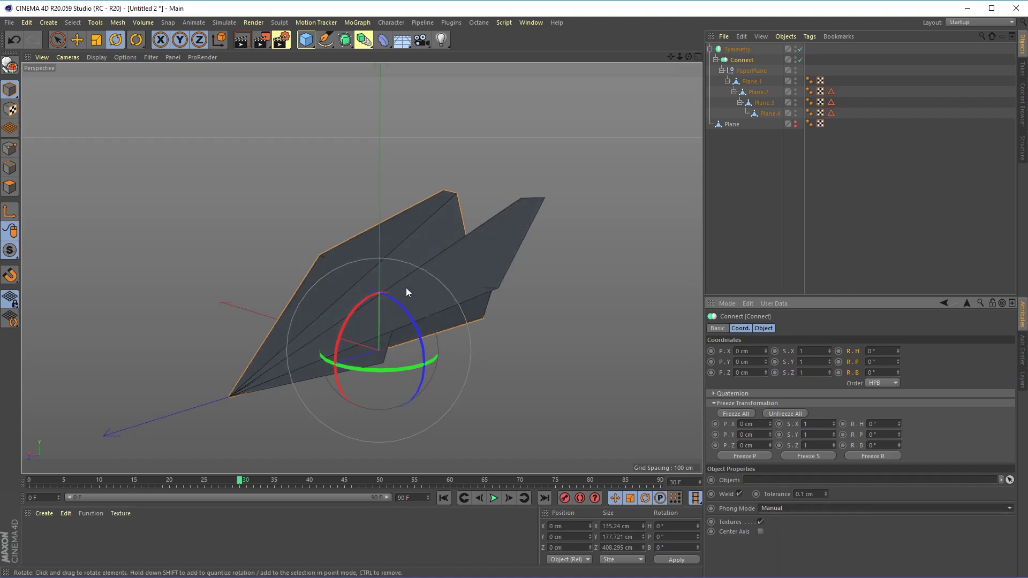
scroll(363, 298, "up", 3)
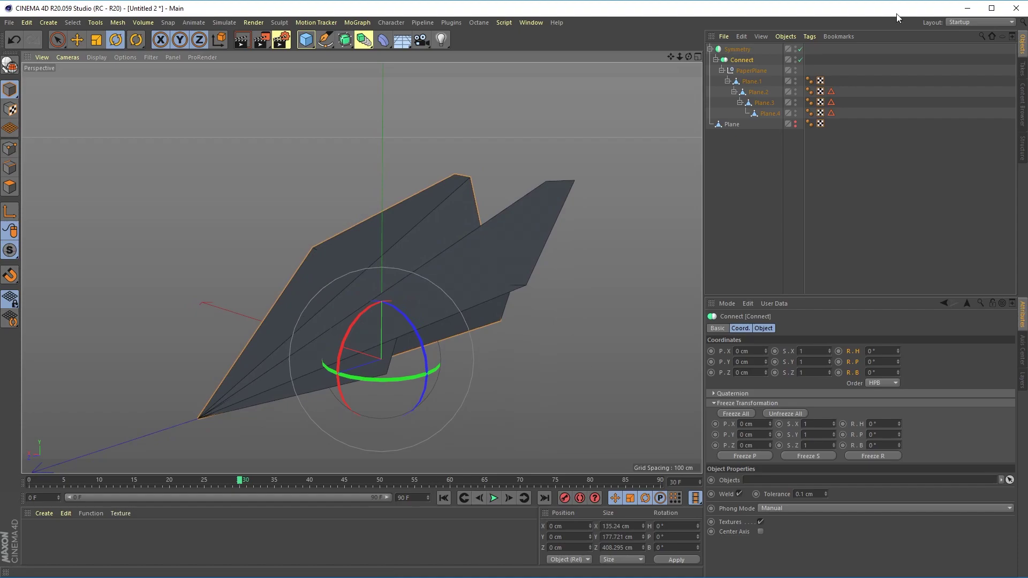
Rewind and play the fold animation, then pause and scrub back to frame 12
left_click(444, 499)
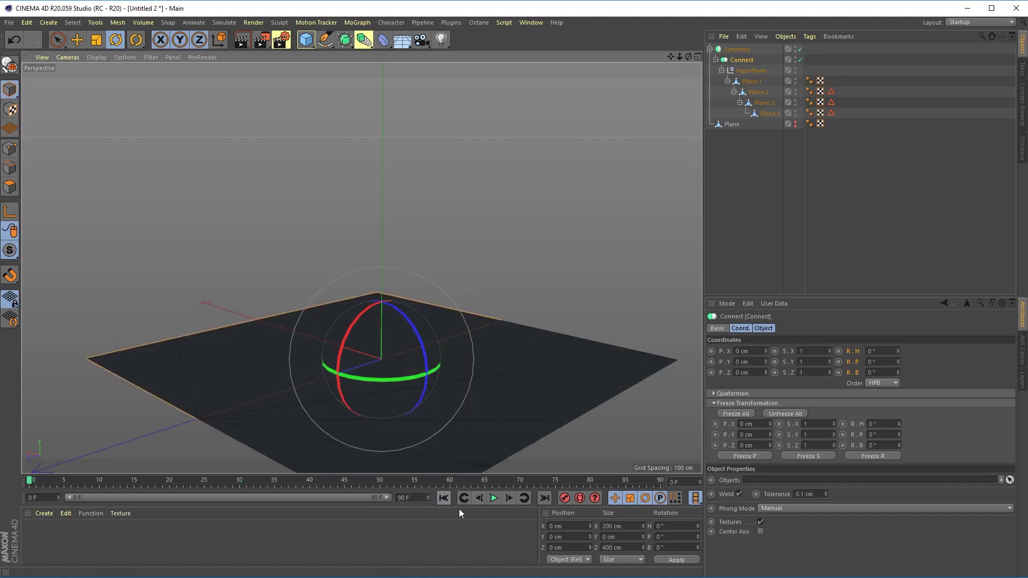
left_click(493, 498)
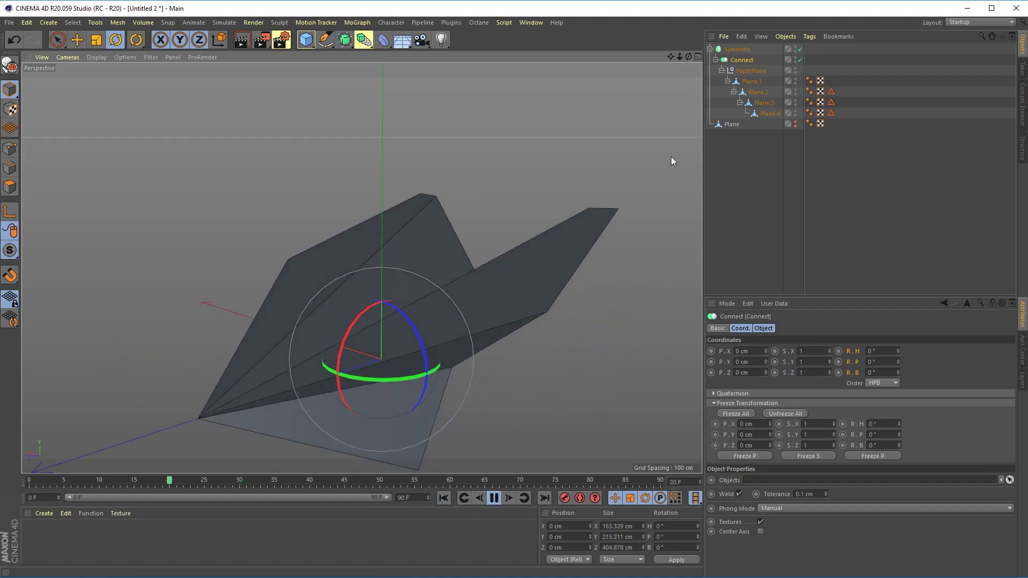
mouse_move(679, 57)
left_mouse_down()
mouse_move(690, 56)
mouse_move(676, 50)
left_mouse_up()
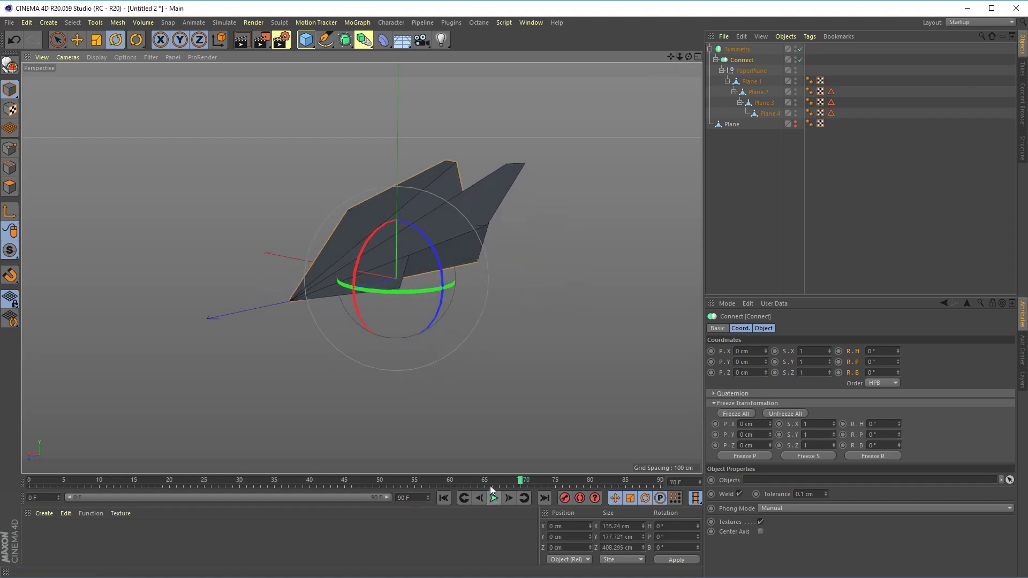
left_click(494, 499)
left_click_drag(458, 478, 113, 478)
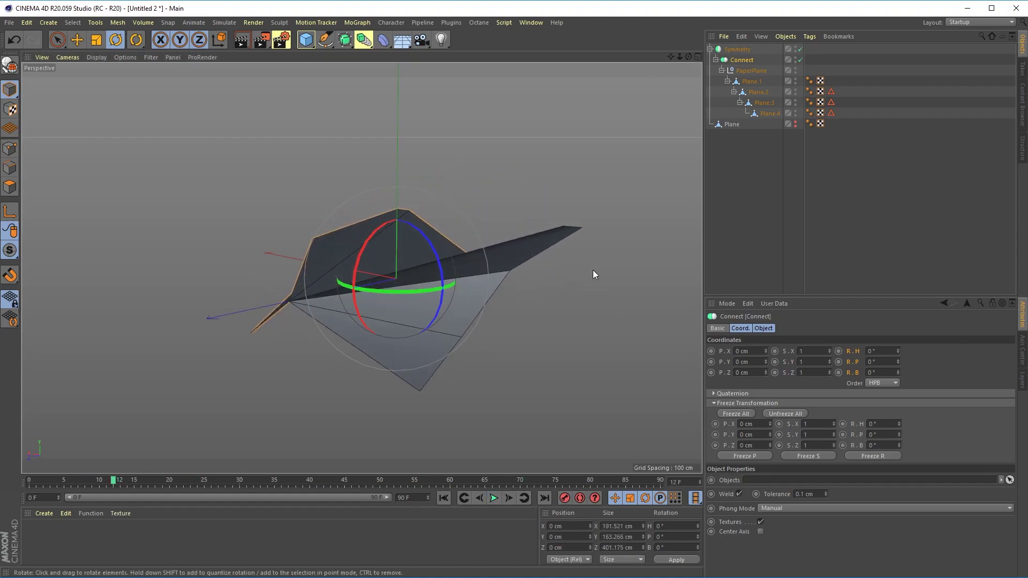
scroll(592, 270, "up", 5)
scroll(457, 280, "down", 5)
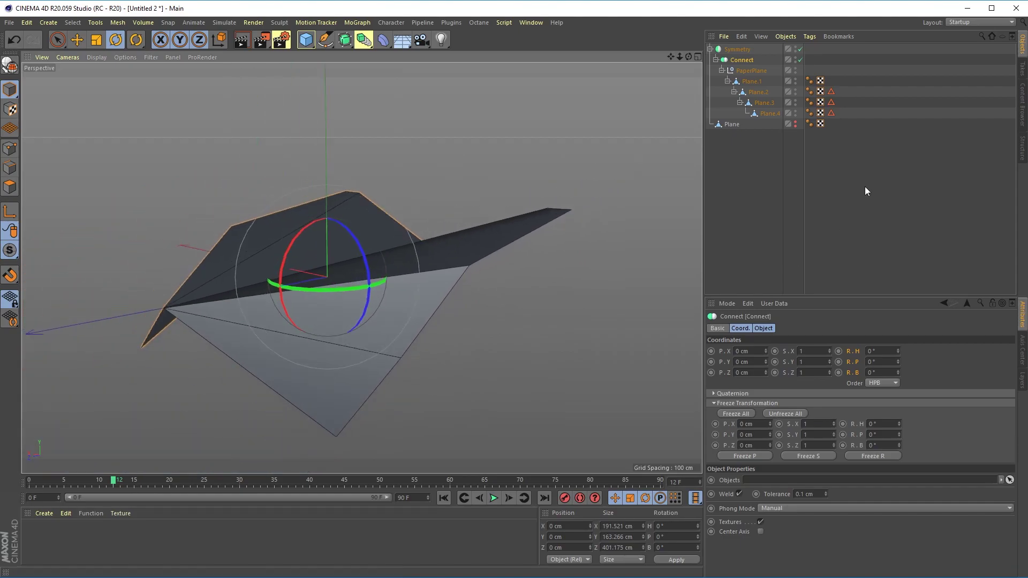
Add a Cloth Surface object and parent the Symmetry object under it
left_click(738, 49)
key("shift+c")
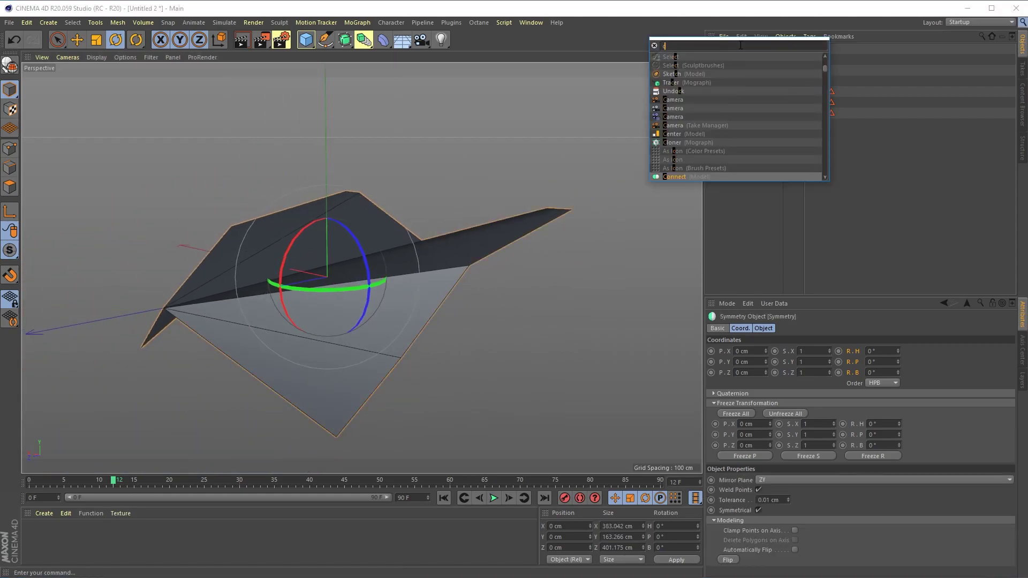
type("clot")
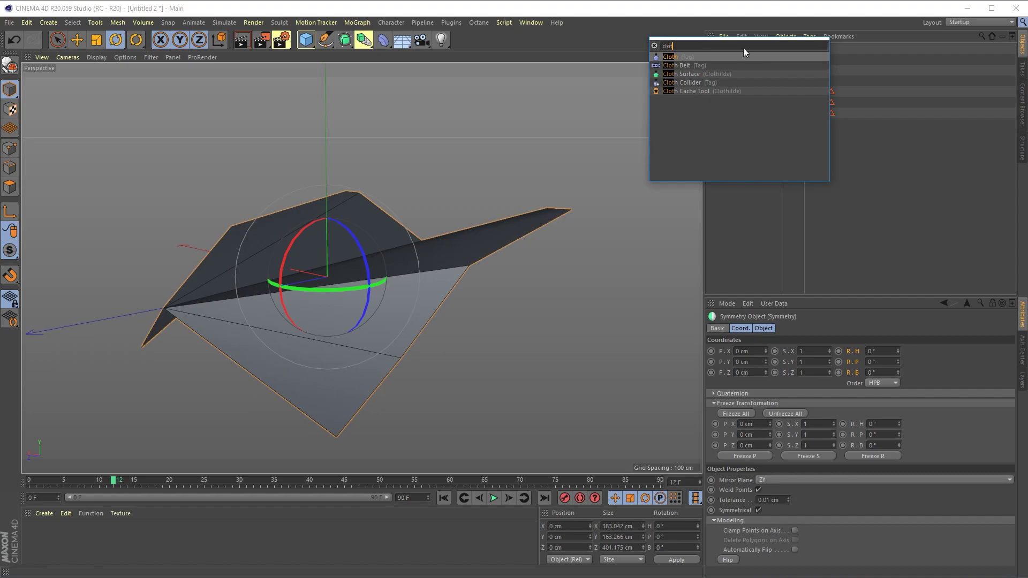
left_click(689, 73)
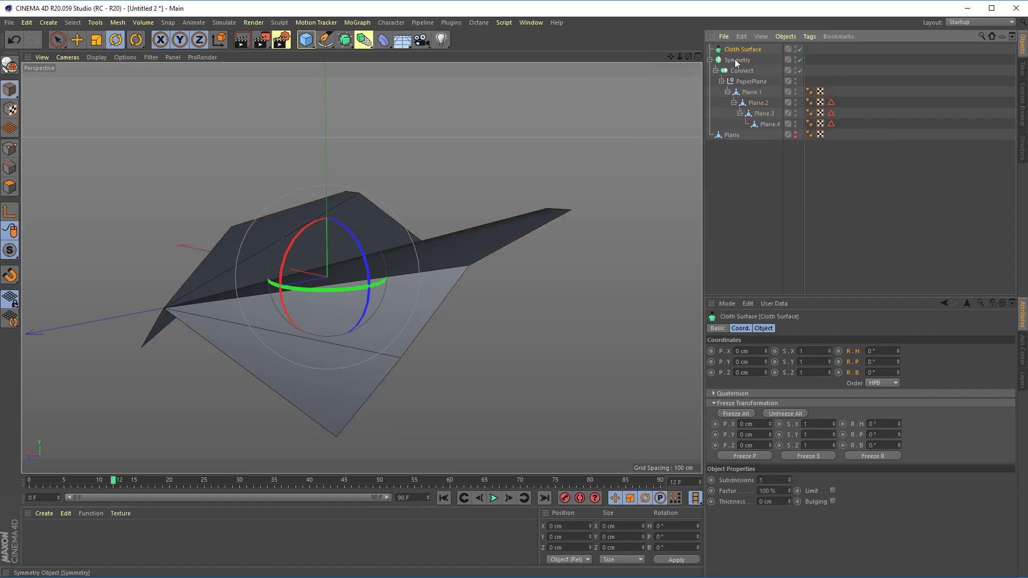
left_click_drag(734, 50, 735, 48)
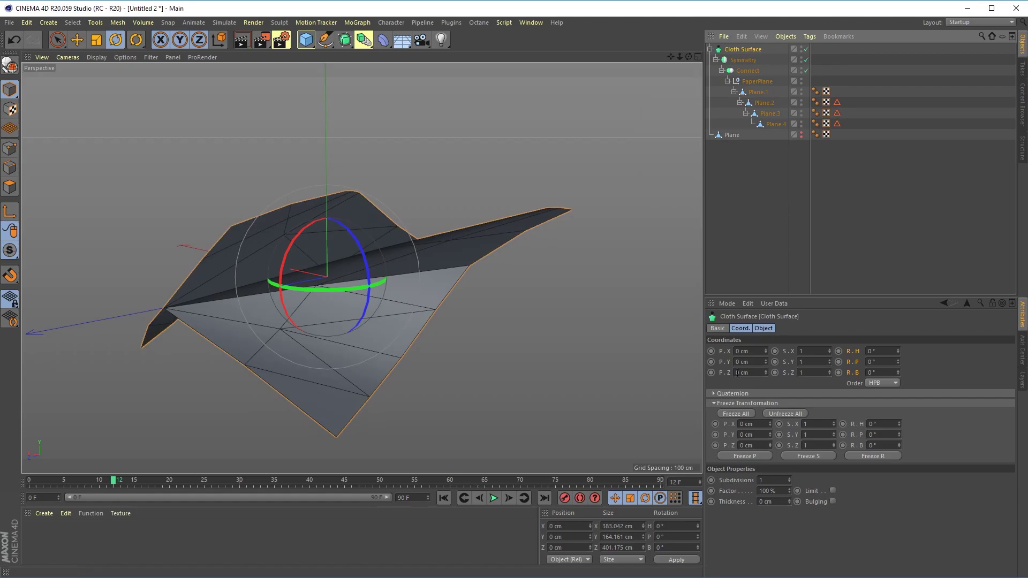
Set the Cloth Surface subdivisions to 0 and thickness to 0.9 cm
left_click(763, 328)
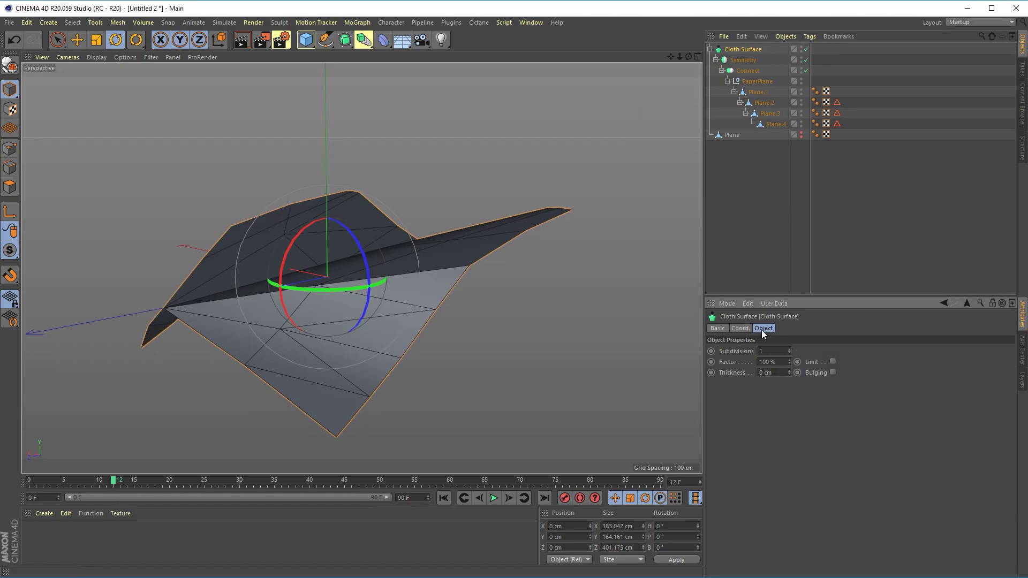
left_click(790, 353)
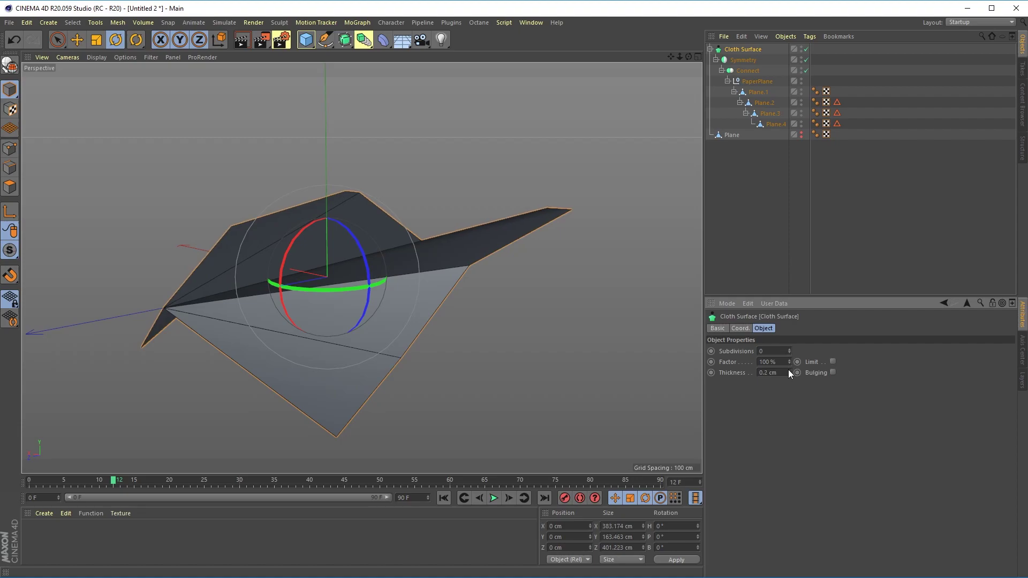
left_click_drag(789, 371, 788, 364)
scroll(332, 427, "up", 8)
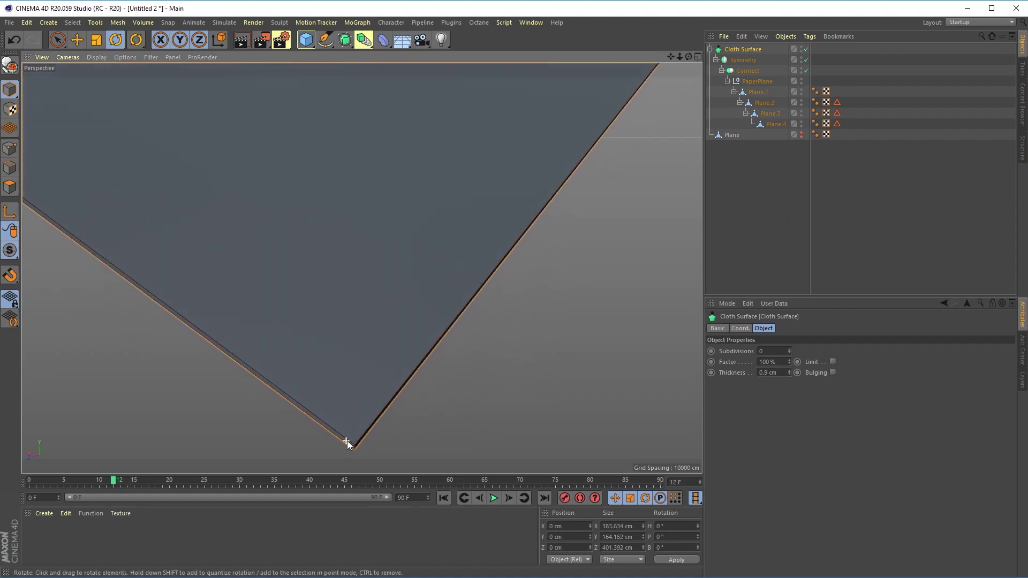
scroll(383, 420, "down", 8)
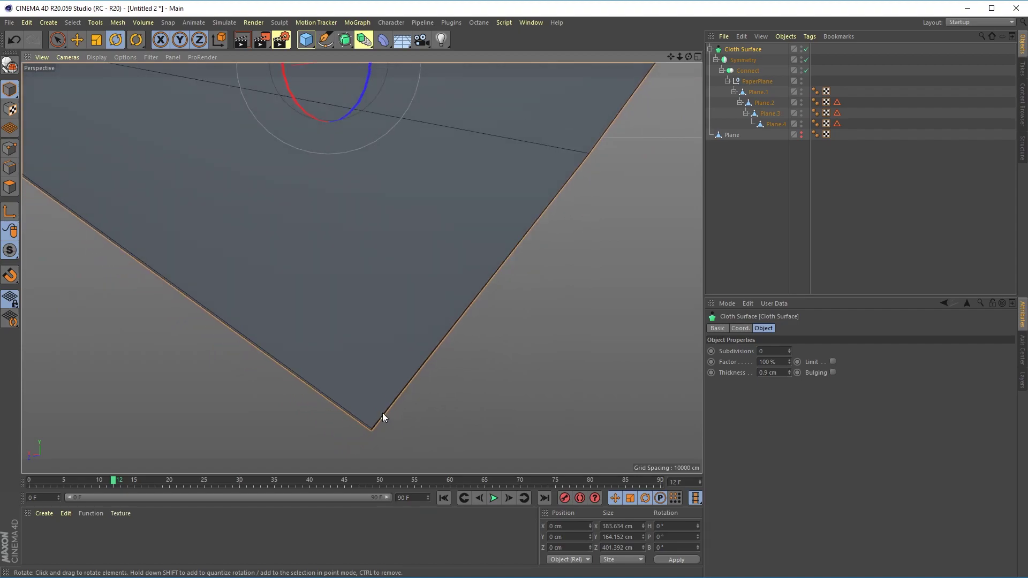
scroll(382, 399, "down", 3)
Play the fold animation from frame 0 with all objects deselected
left_click(443, 498)
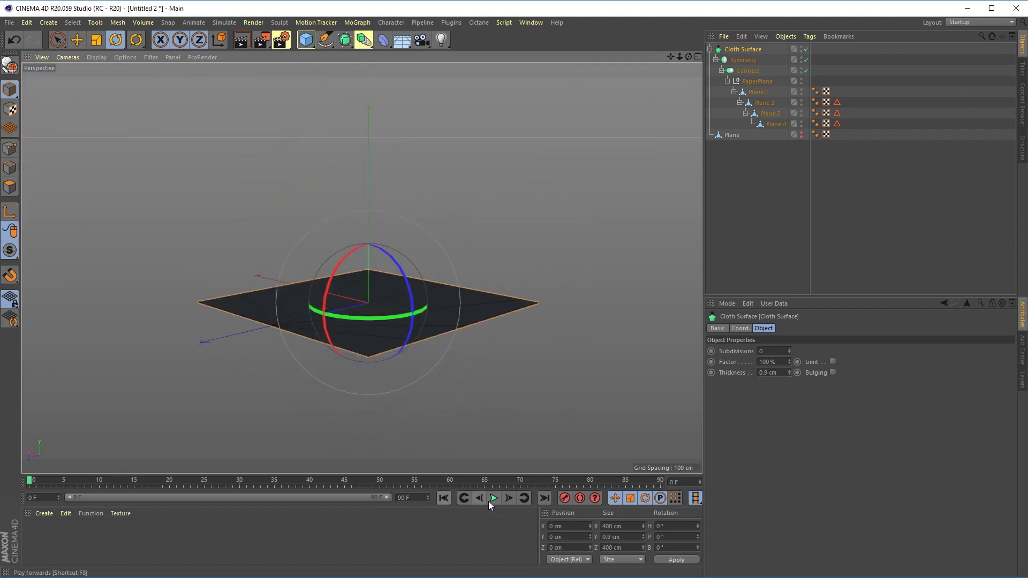
left_click(493, 498)
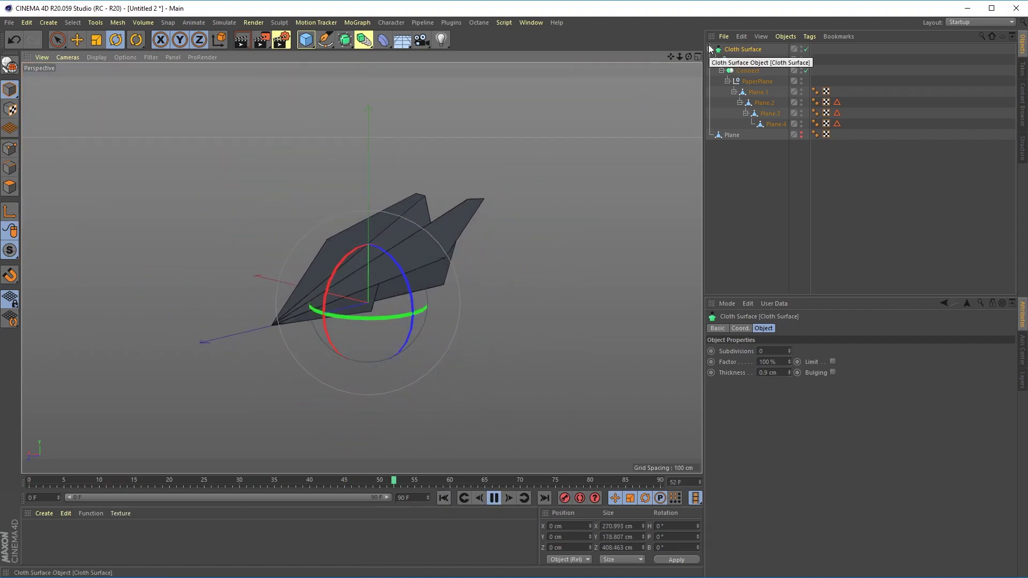
left_click(737, 236)
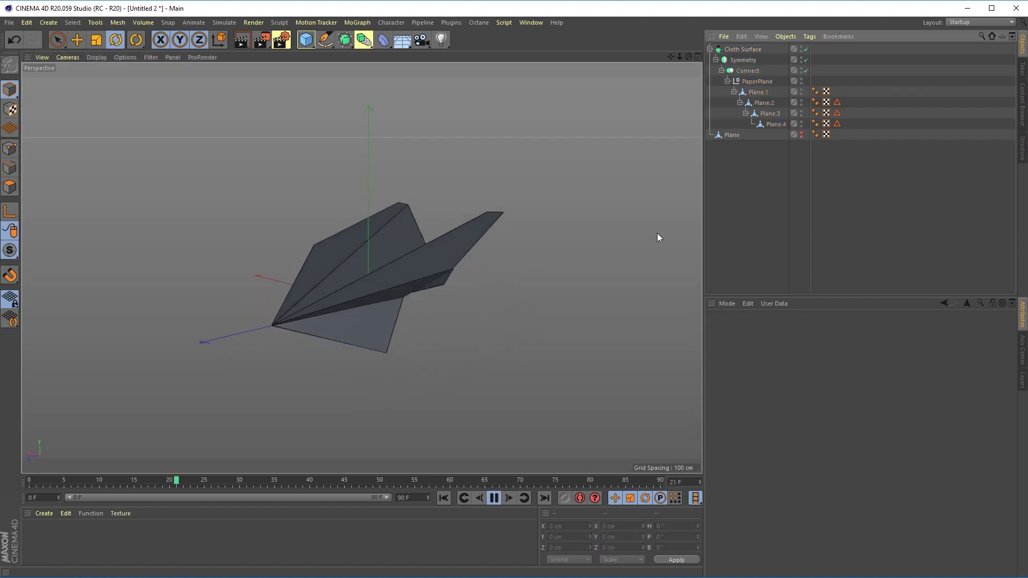